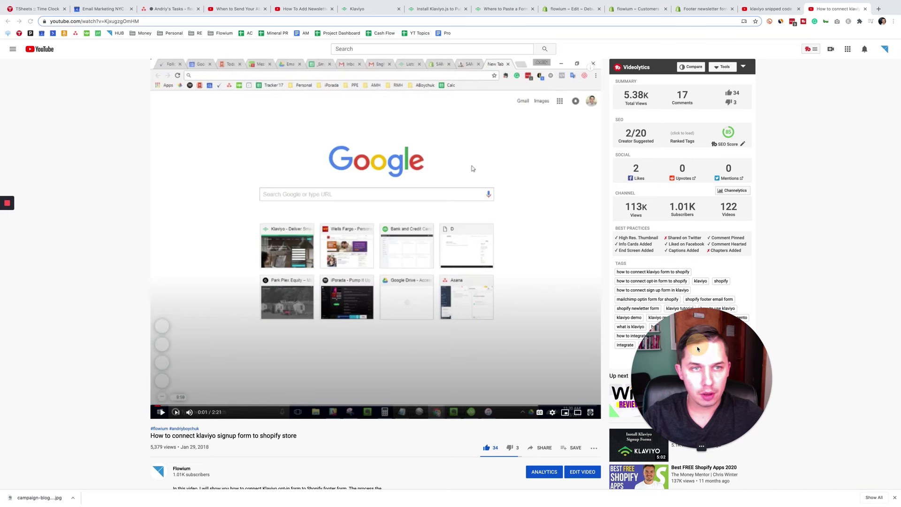
Step: Select the YouTube title 'How to connect klaviyo signup form to shopify store', then switch to Klaviyo
scroll(240, 446, "down", 2)
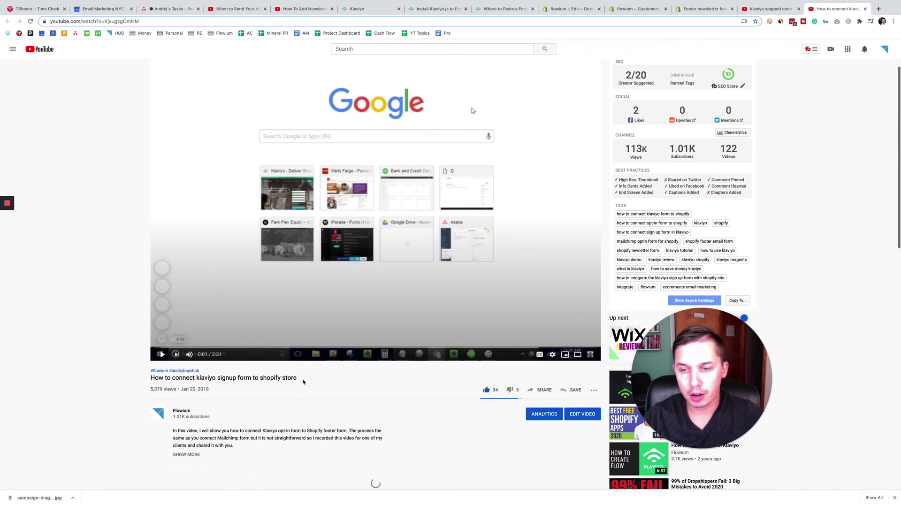
triple_click(145, 378)
left_click_drag(150, 377, 285, 378)
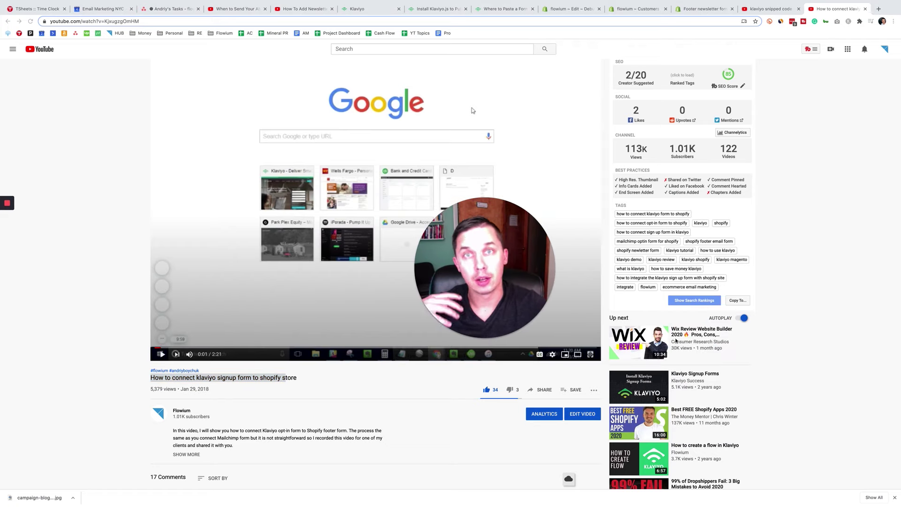
left_click(366, 9)
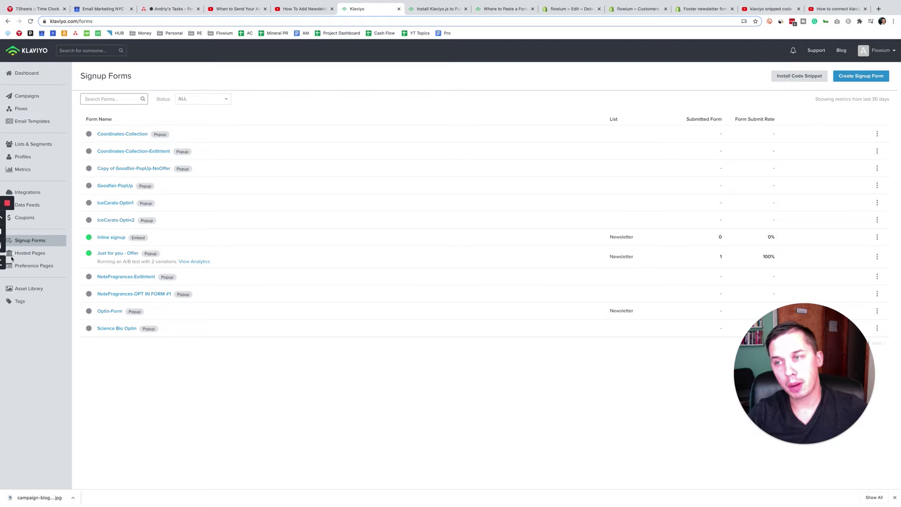
Step: Update the Shopify integration with onsite JavaScript enabled and 'No' for EU sales
left_click(45, 198)
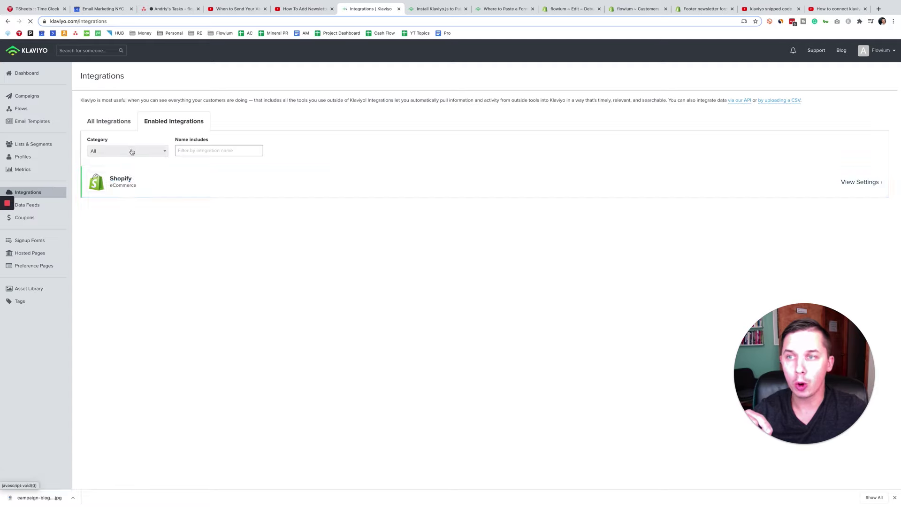
left_click(123, 180)
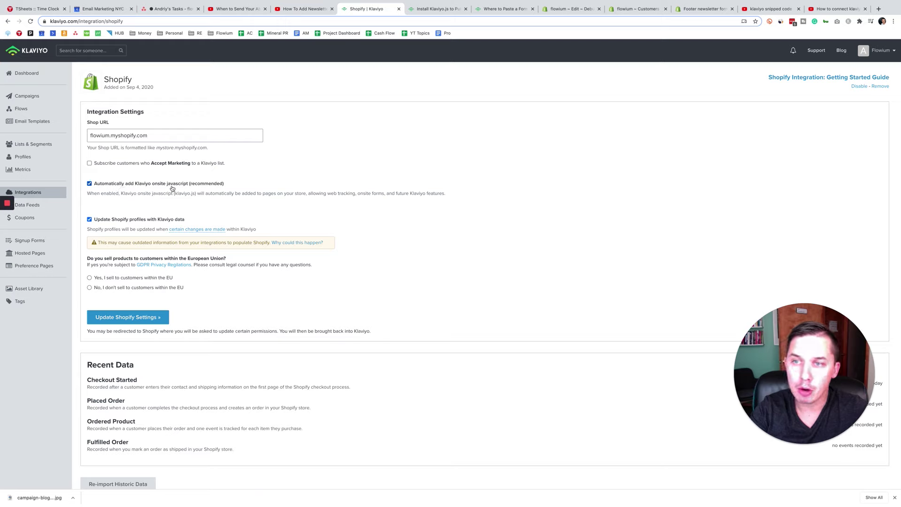
left_click(213, 185)
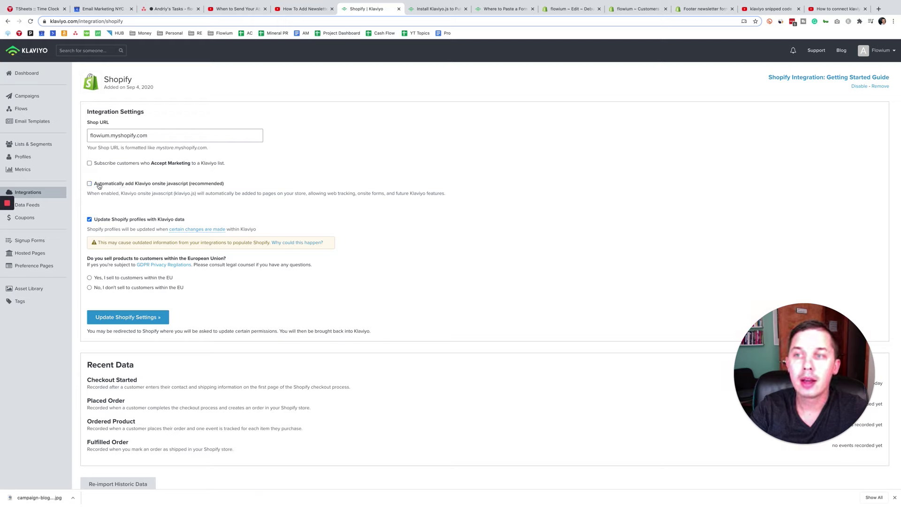
left_click(96, 187)
left_click(159, 317)
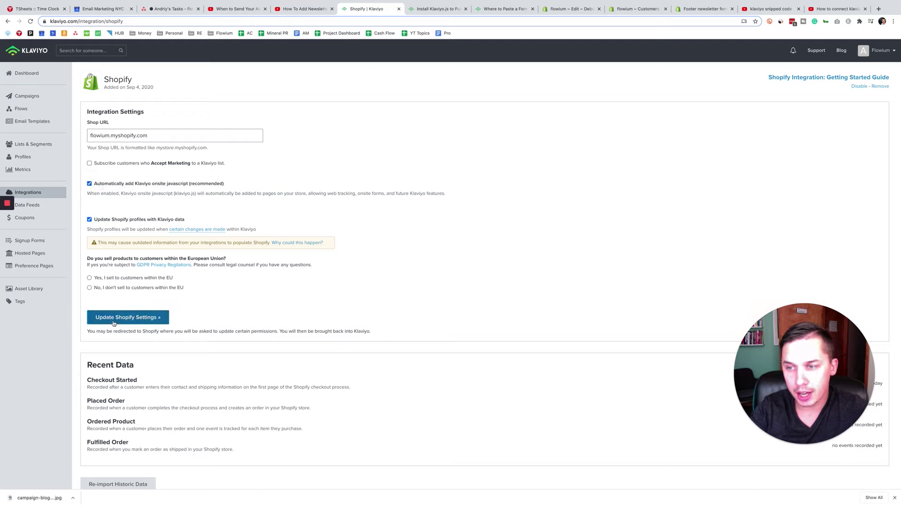
key("Return")
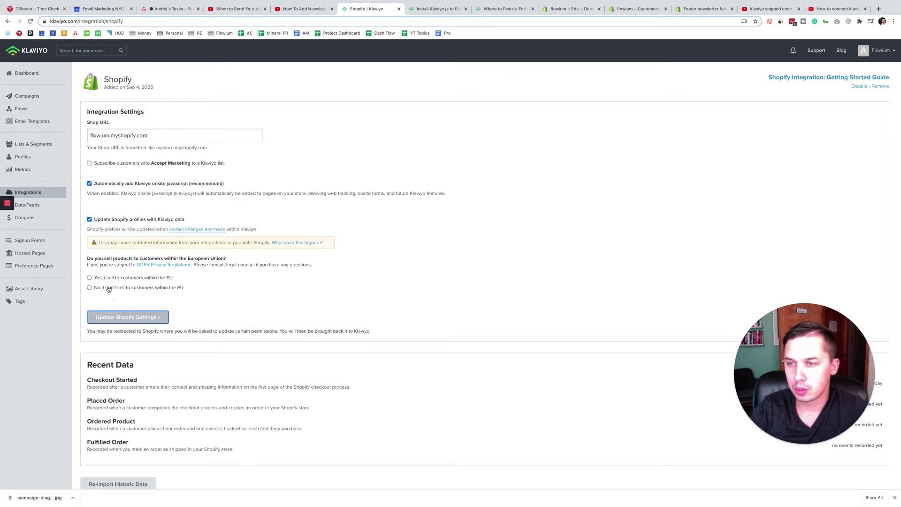
left_click(108, 289)
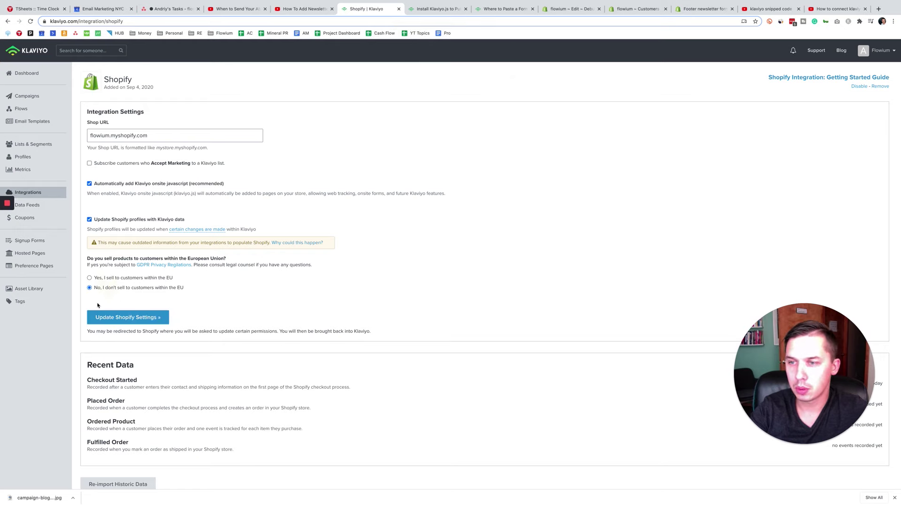
left_click(142, 321)
left_click(510, 161)
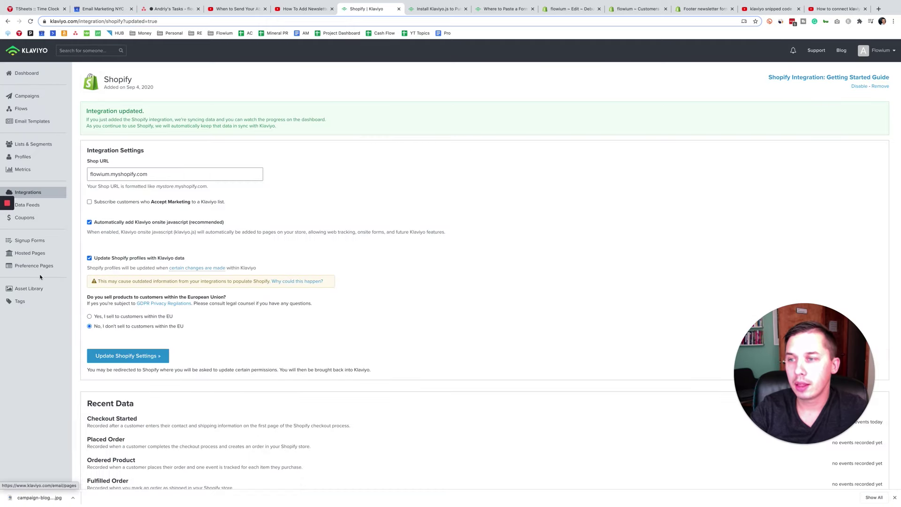
Step: Verify on the Signup Forms page that the code snippet is installed on the store
left_click(37, 244)
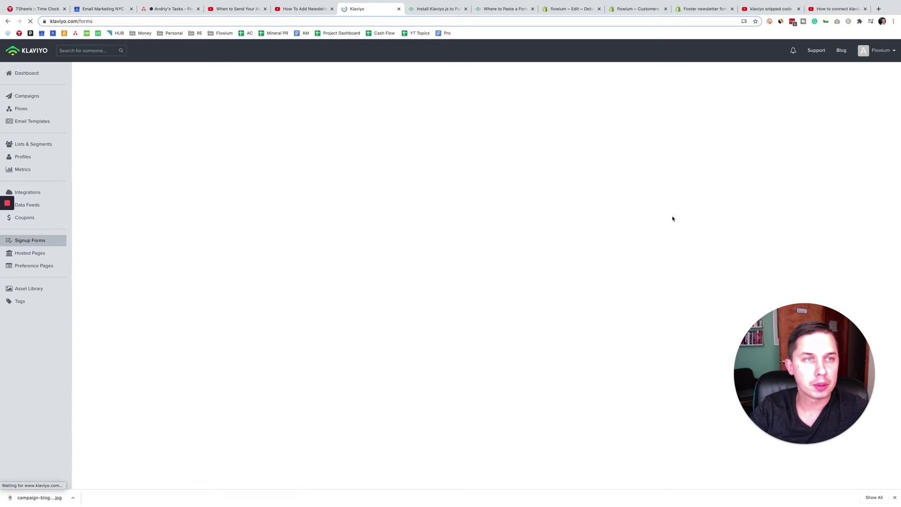
left_click(799, 77)
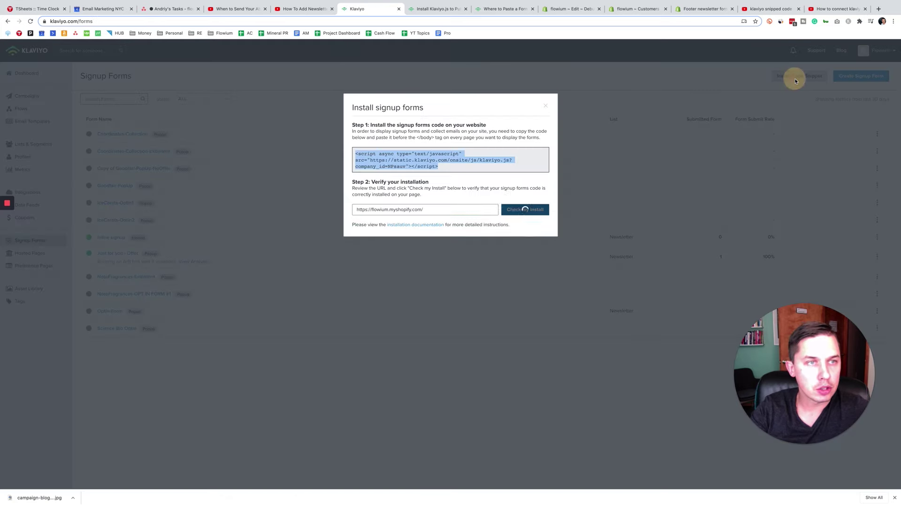
left_click(545, 105)
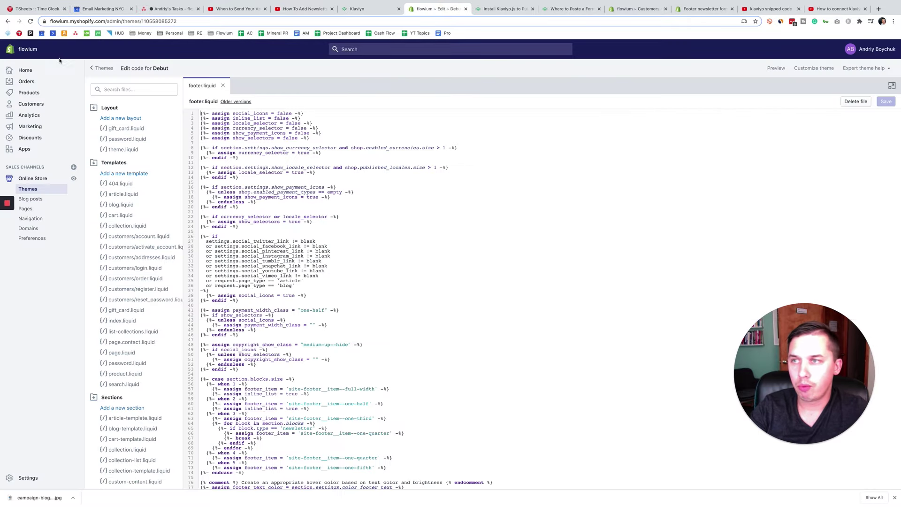
Step: Open the live flowium storefront and bring its footer Newsletter email field into view
left_click(27, 69)
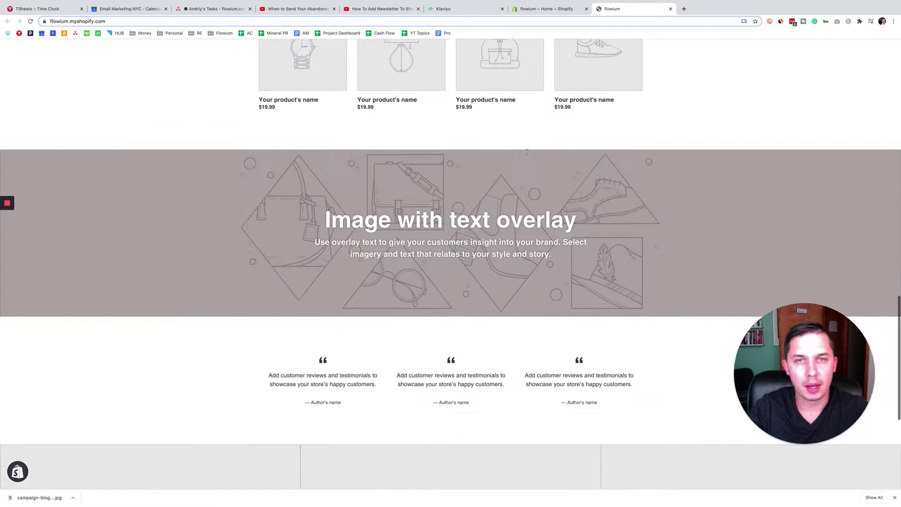
scroll(567, 300, "up", 10)
scroll(567, 300, "down", 20)
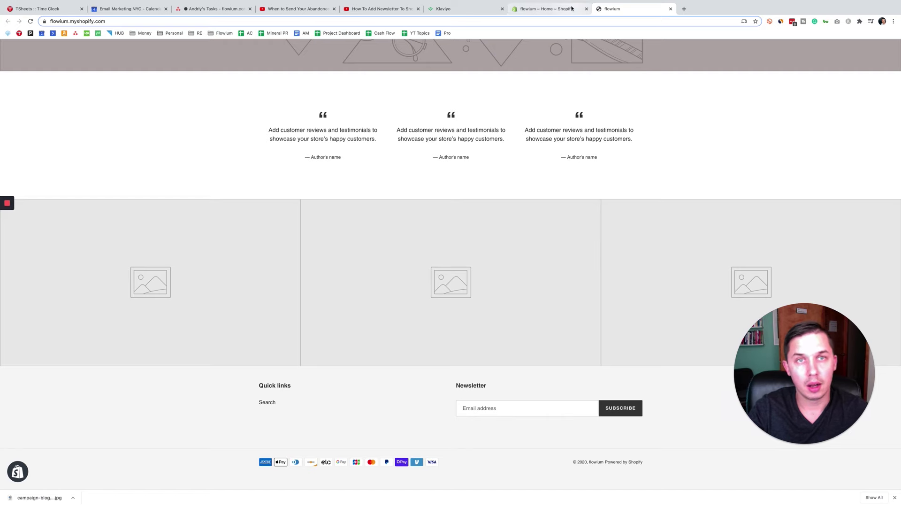
left_click(548, 8)
left_click(31, 178)
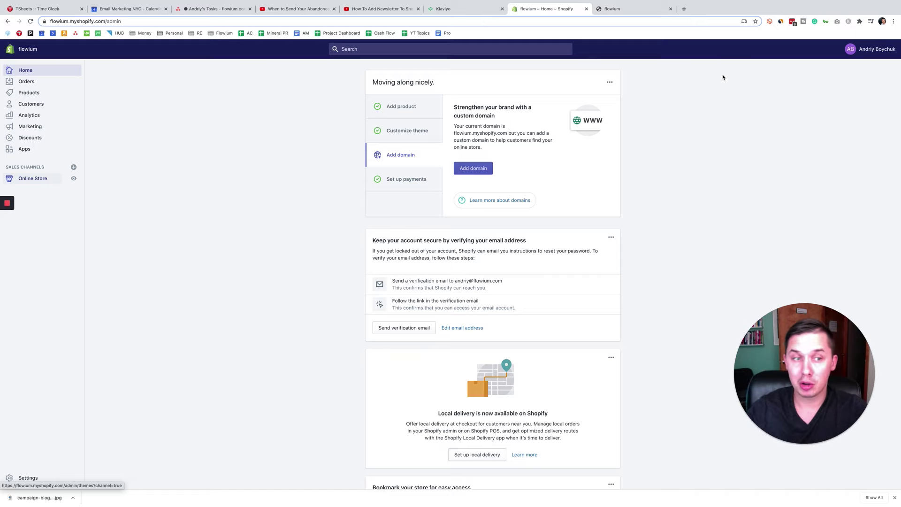
left_click(628, 10)
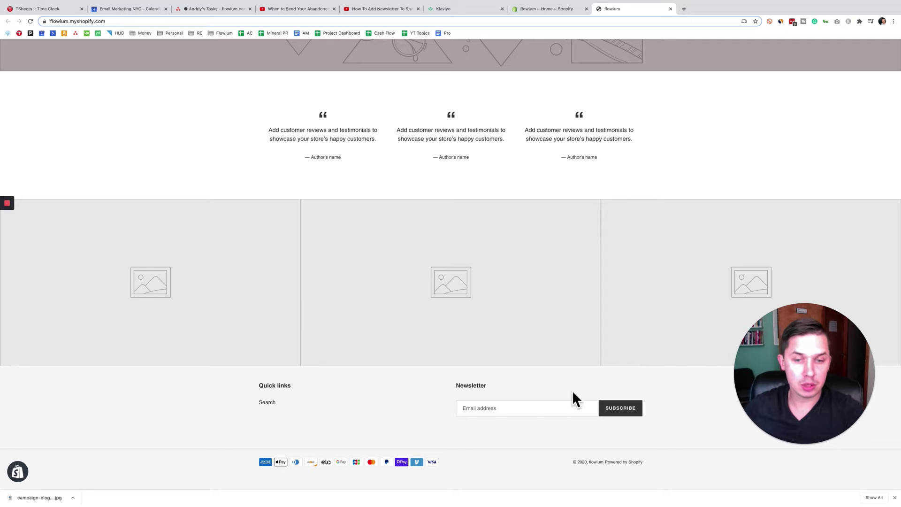
left_click(530, 407)
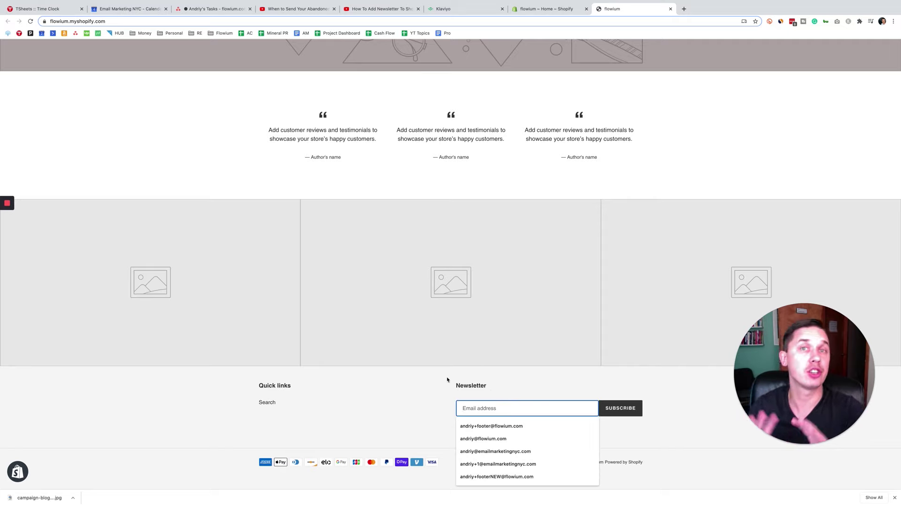
Step: Open the Debut theme customizer and inspect the footer Newsletter heading, leaving it as 'Newsletter'
left_click(517, 9)
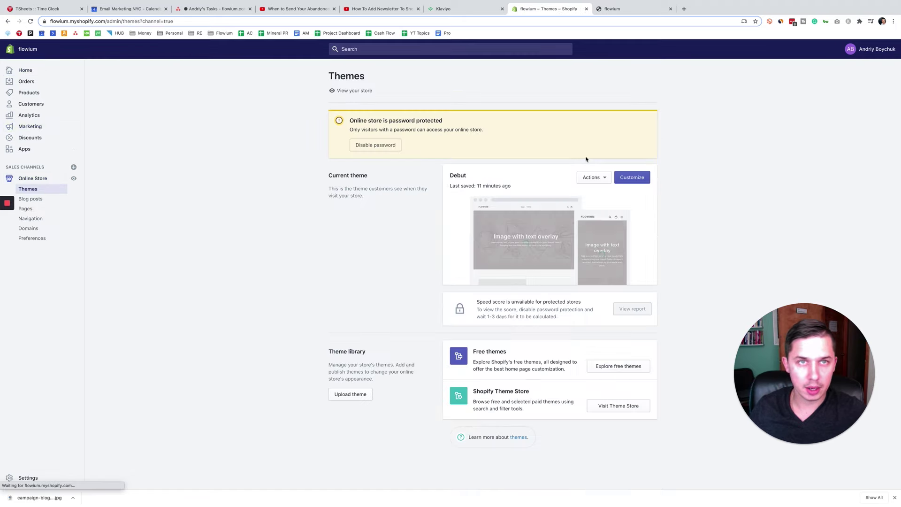
left_click(629, 182)
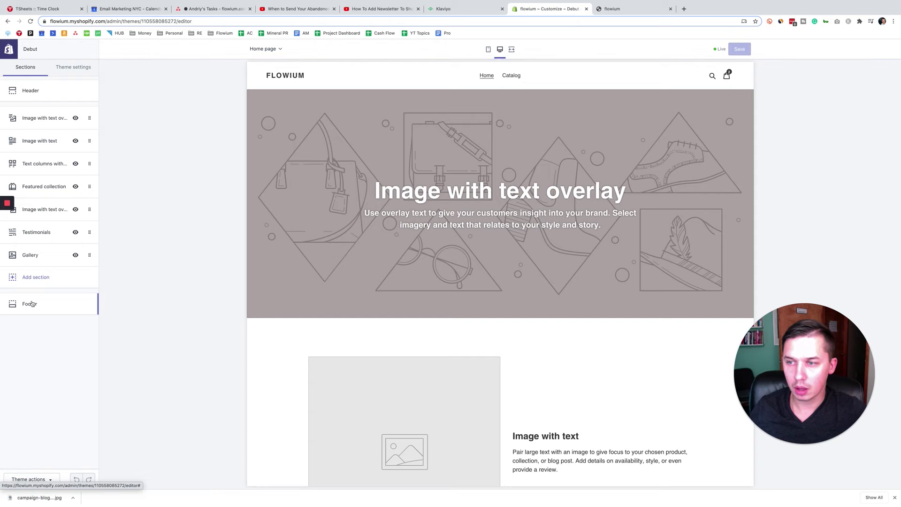
left_click(31, 304)
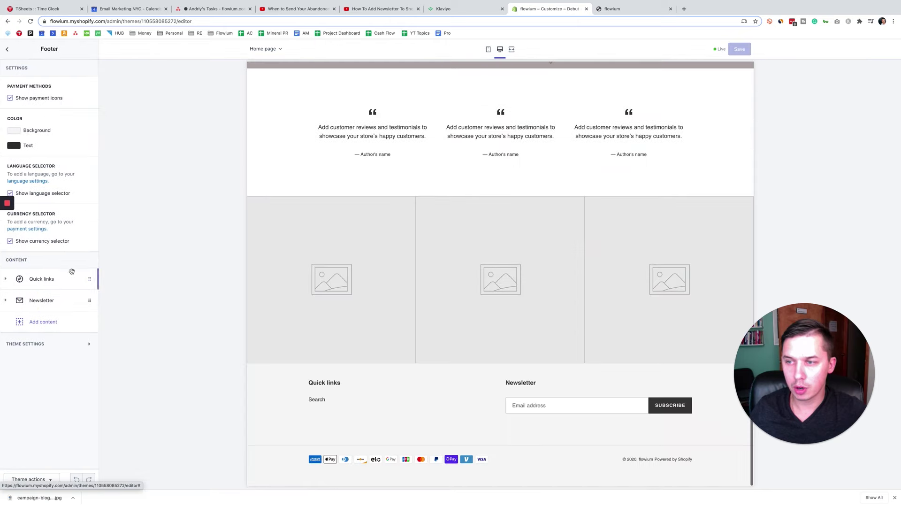
left_click(43, 300)
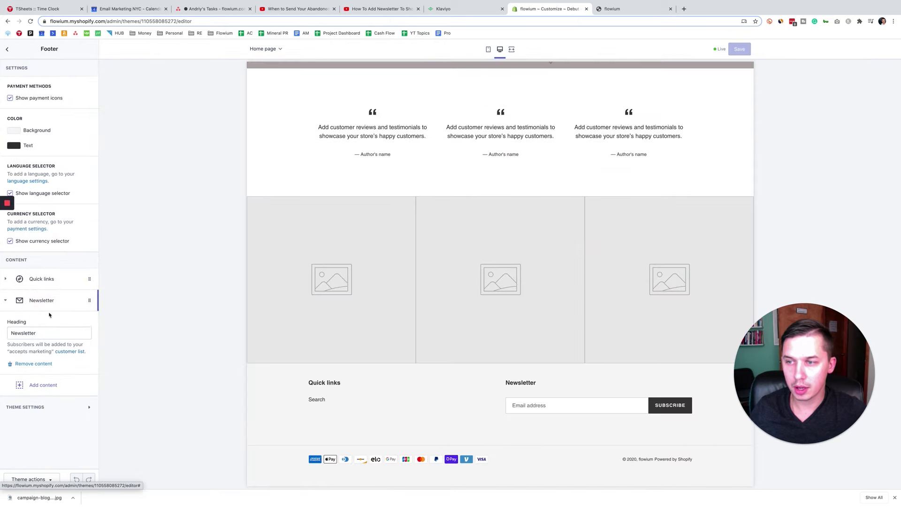
left_click(29, 333)
double_click(23, 332)
left_click(67, 334)
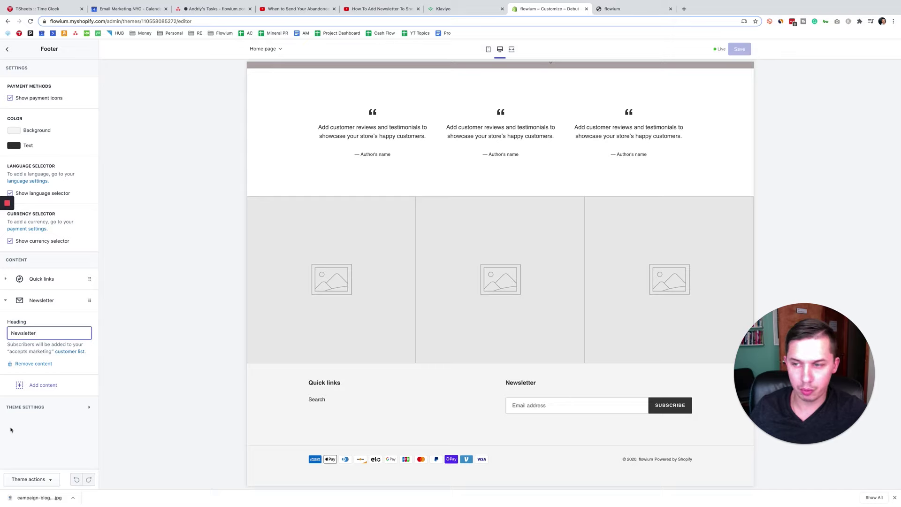
left_click(7, 48)
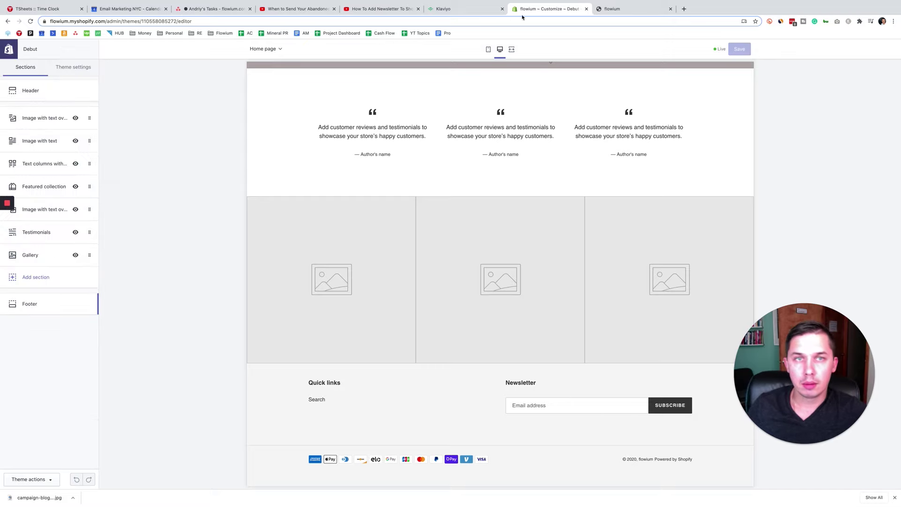
Step: Sign up a test email via the footer Newsletter form, then reload Klaviyo's Profiles list
left_click(612, 8)
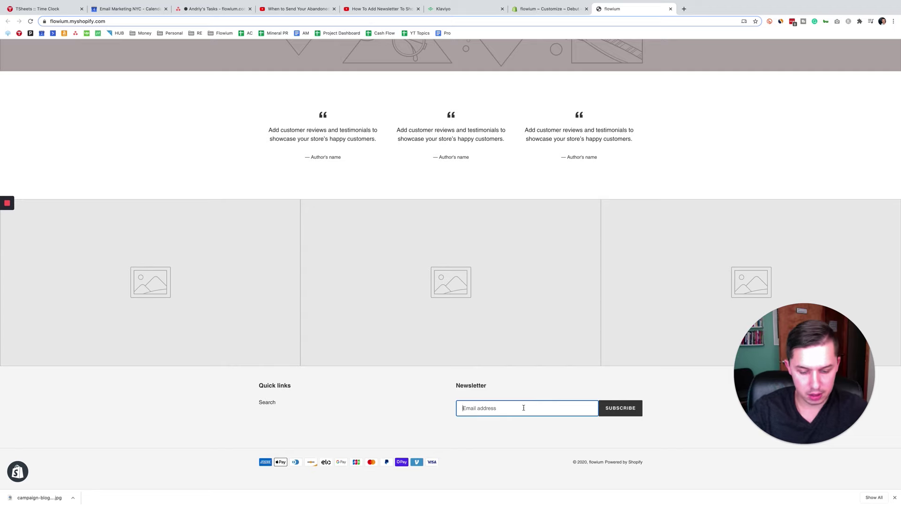
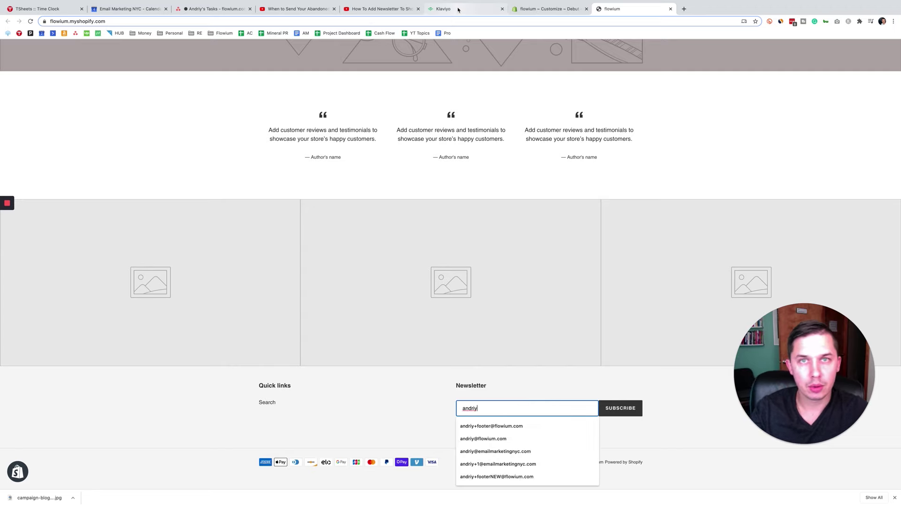
left_click(449, 8)
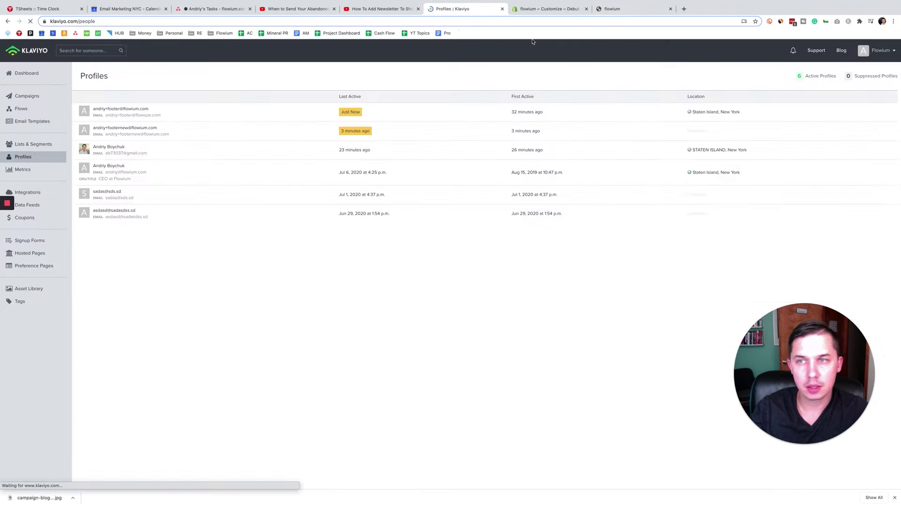
left_click(625, 14)
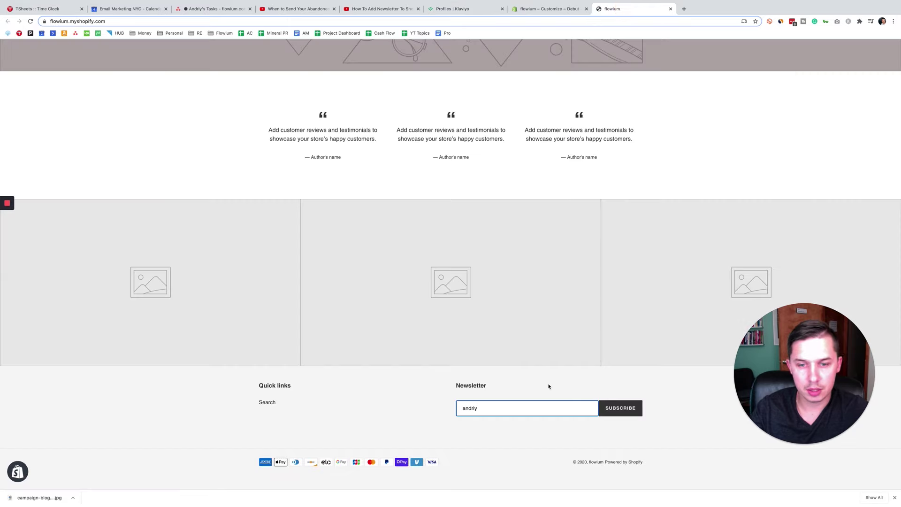
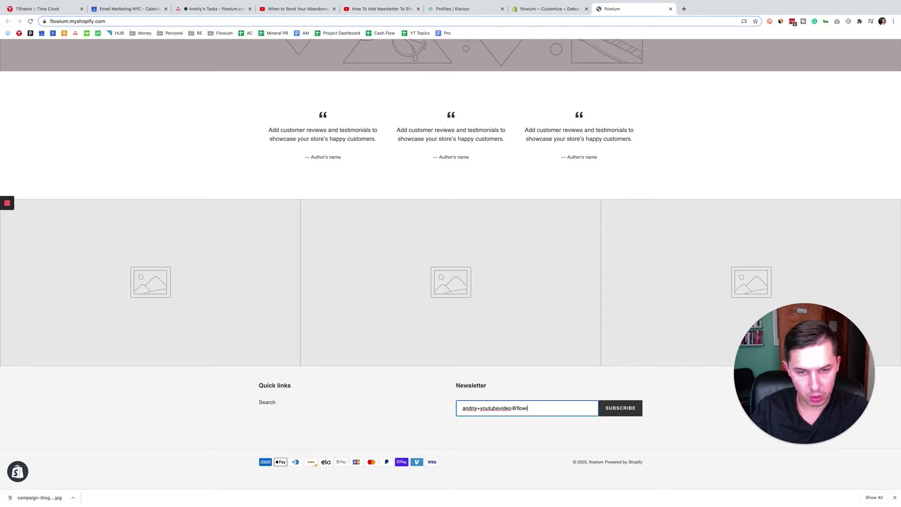
left_click(515, 407)
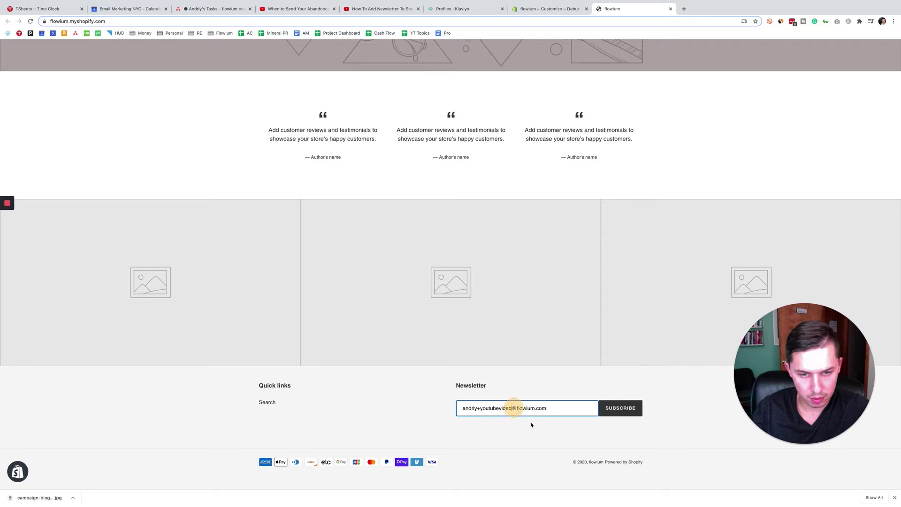
left_click(629, 413)
left_click(406, 113)
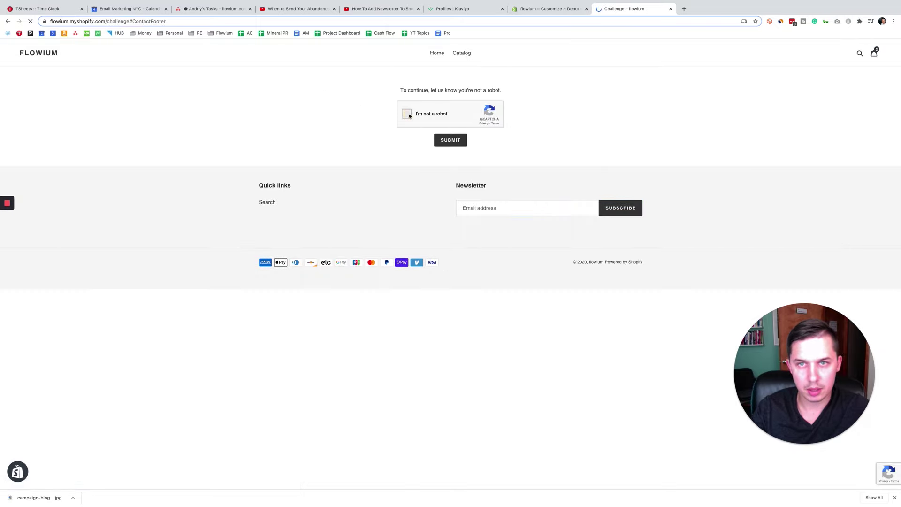
left_click(448, 143)
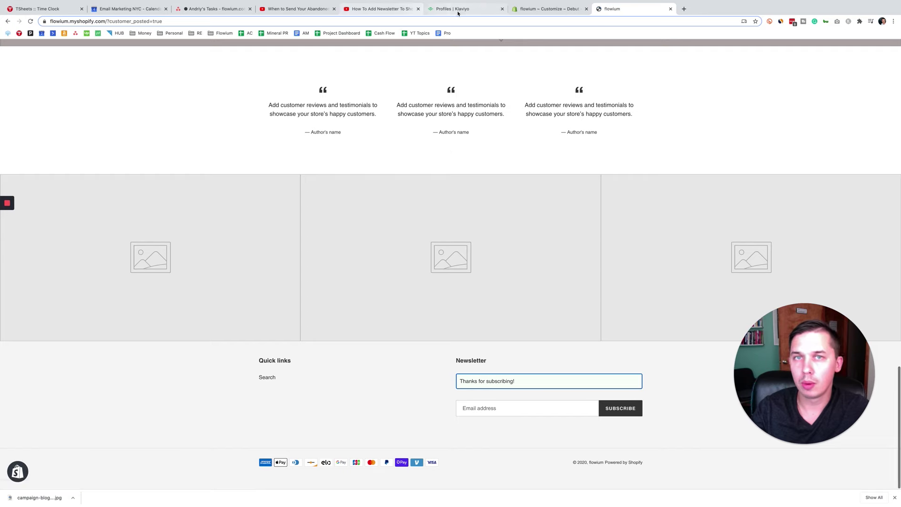
left_click(451, 8)
left_click(31, 22)
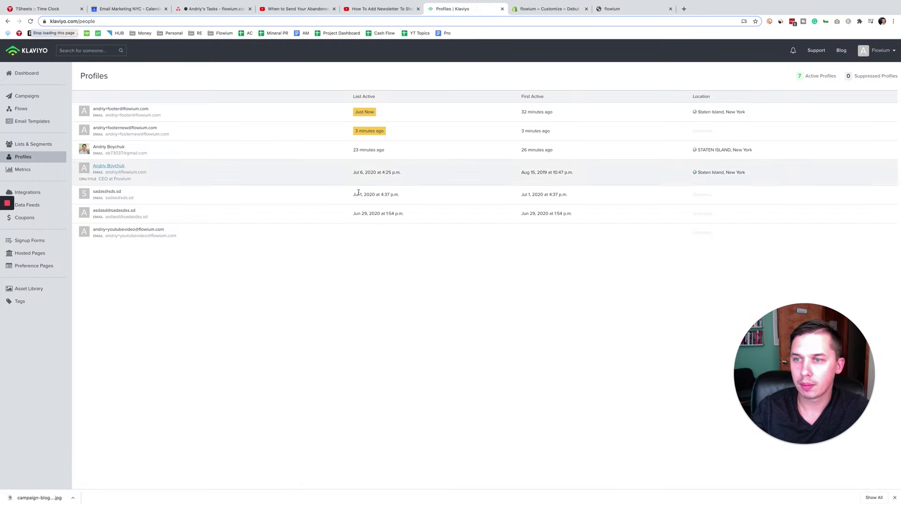
triple_click(112, 227)
left_click(155, 263)
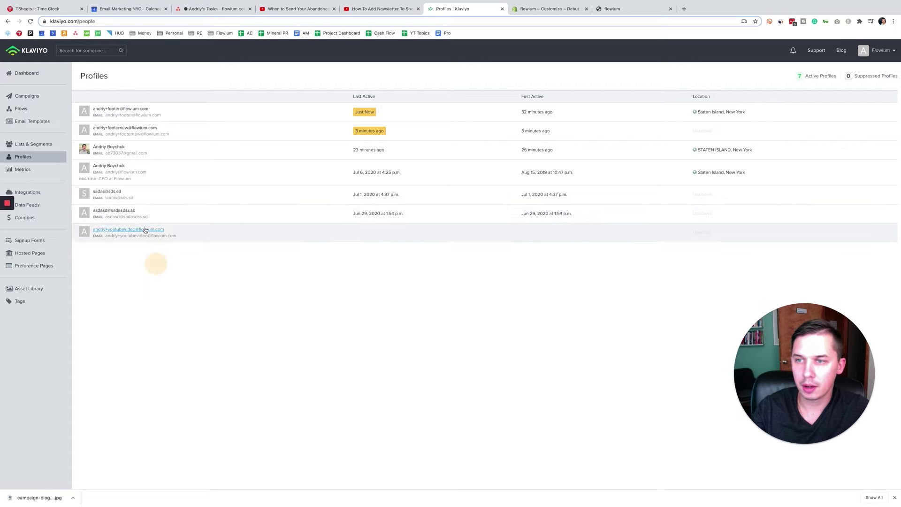
left_click(150, 231)
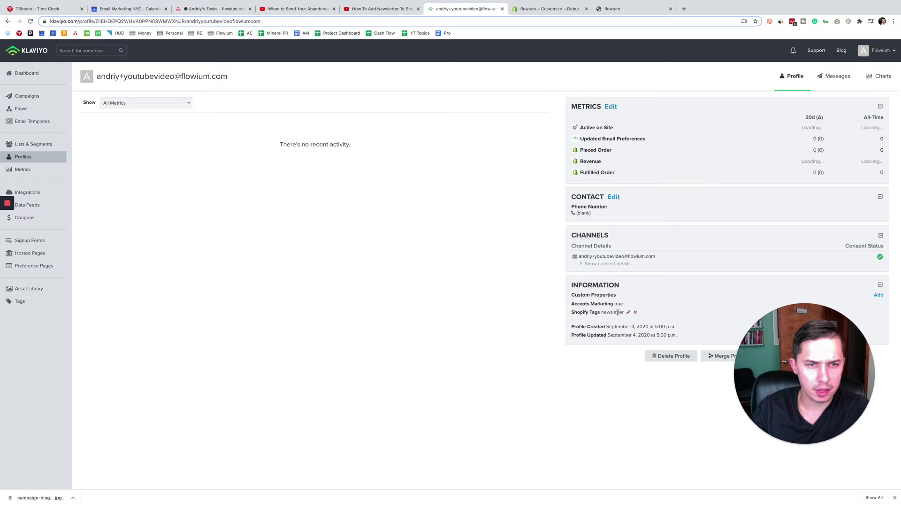
left_click_drag(618, 312, 572, 306)
left_click(534, 308)
left_click(594, 263)
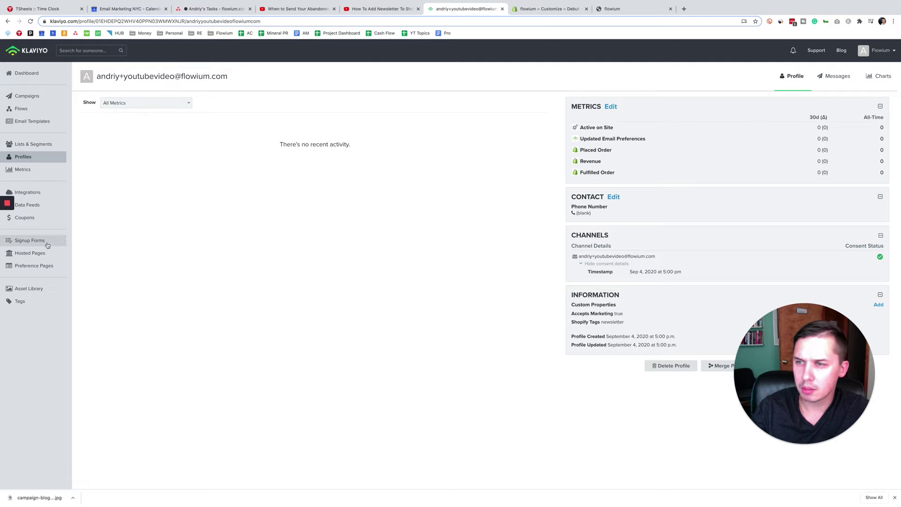
left_click(28, 156)
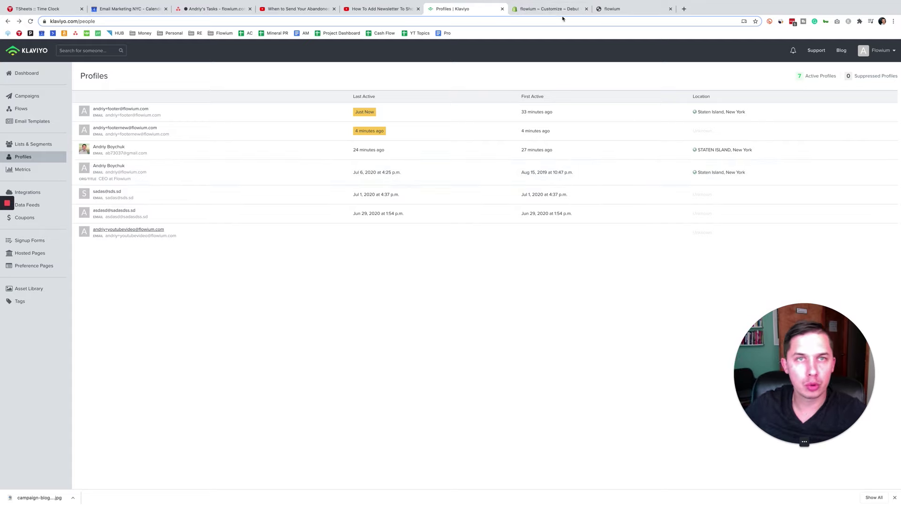
left_click(555, 10)
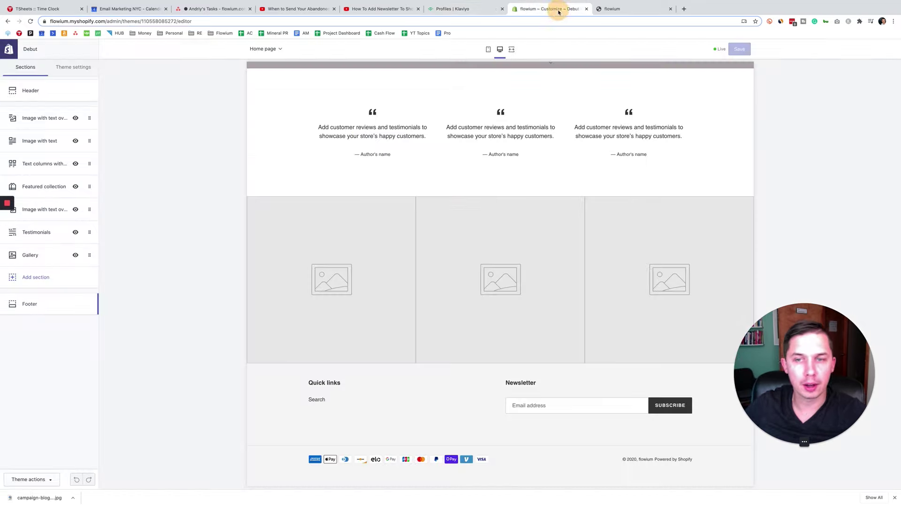
Step: Remove the Newsletter block from the Debut theme footer and save the theme
left_click(31, 305)
left_click(68, 302)
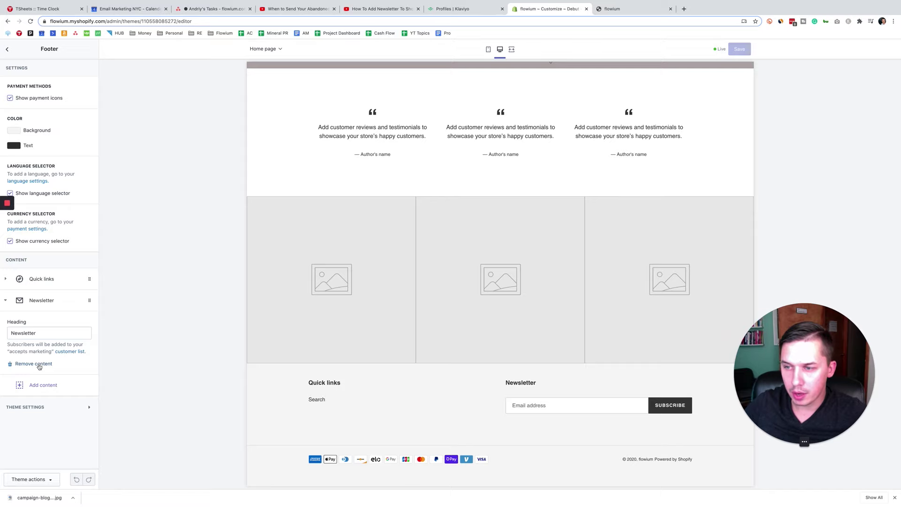
left_click(34, 364)
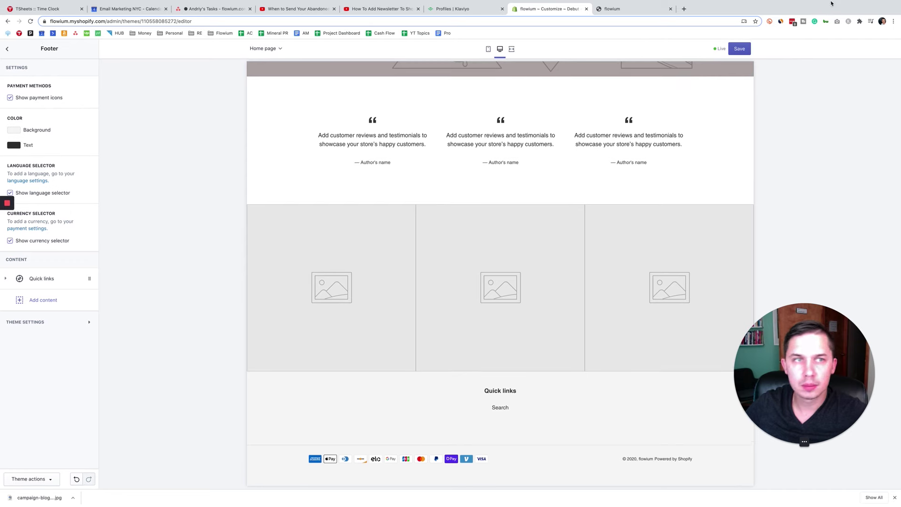
left_click(746, 50)
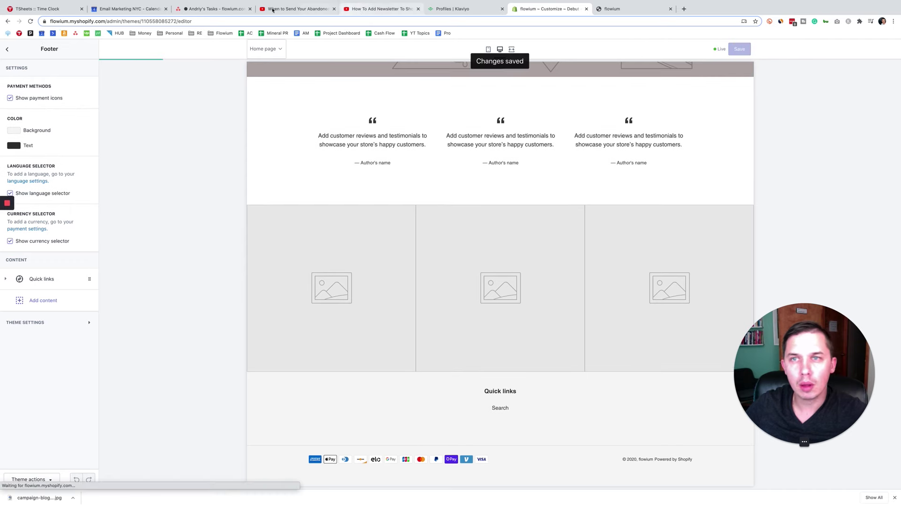
left_click(461, 9)
Step: Create an embed form from the 'Sign up for rewards - Blue' template, subscribing to the Newsletter list
left_click(30, 240)
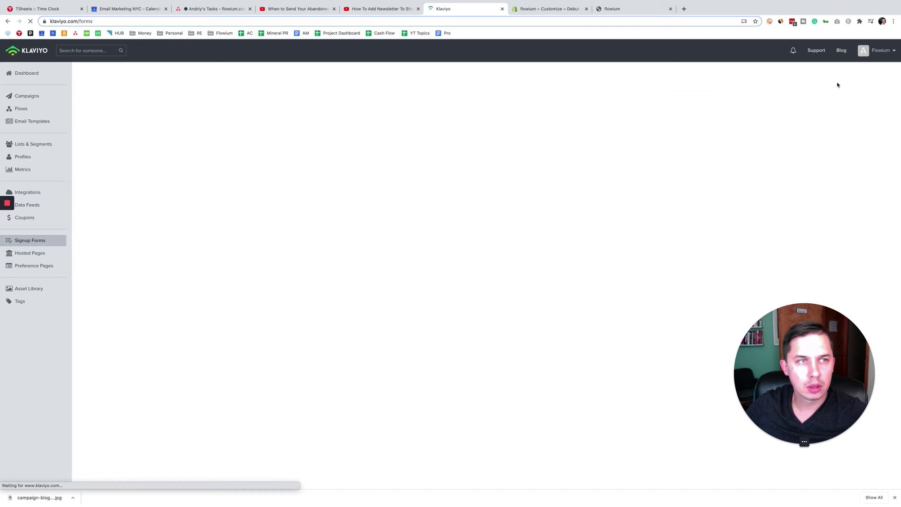
left_click(853, 75)
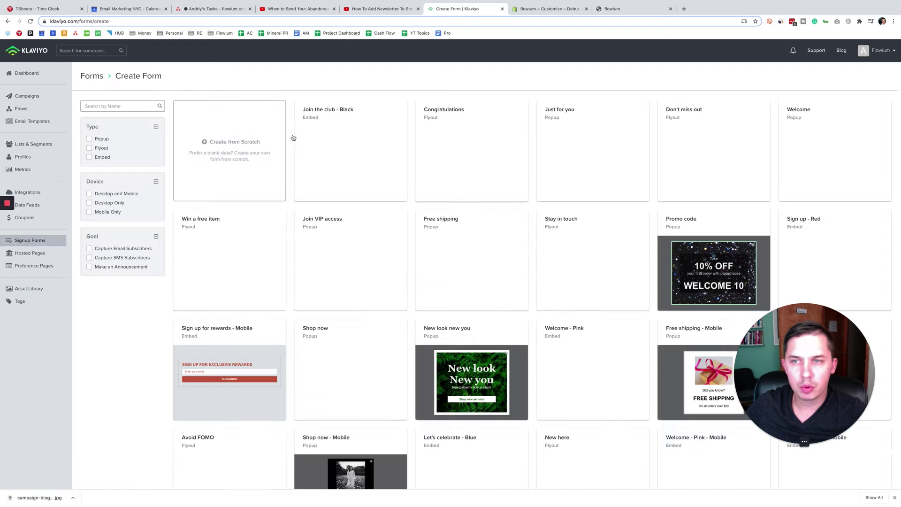
left_click(102, 157)
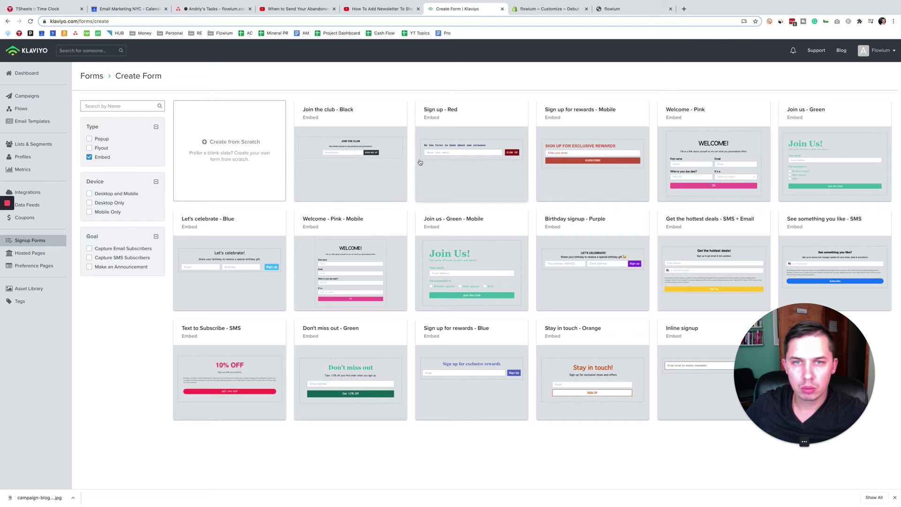
left_click(479, 376)
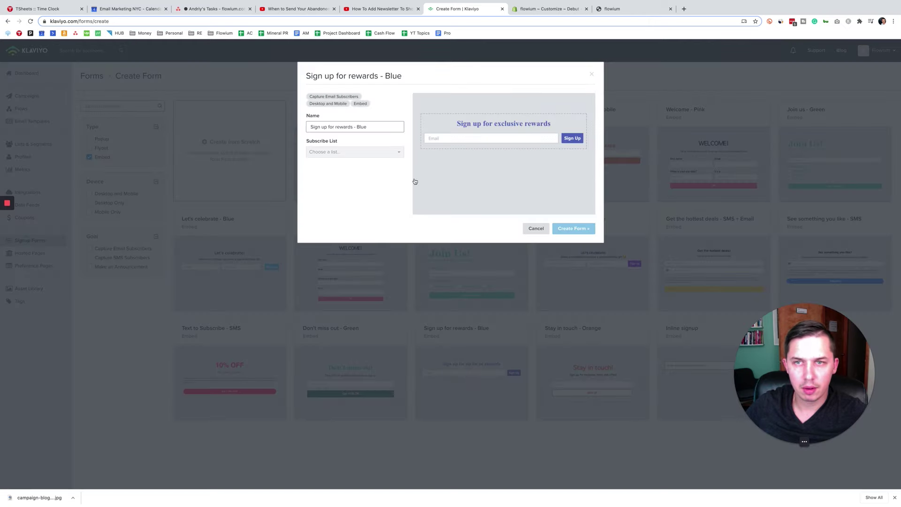
left_click(354, 152)
left_click(351, 182)
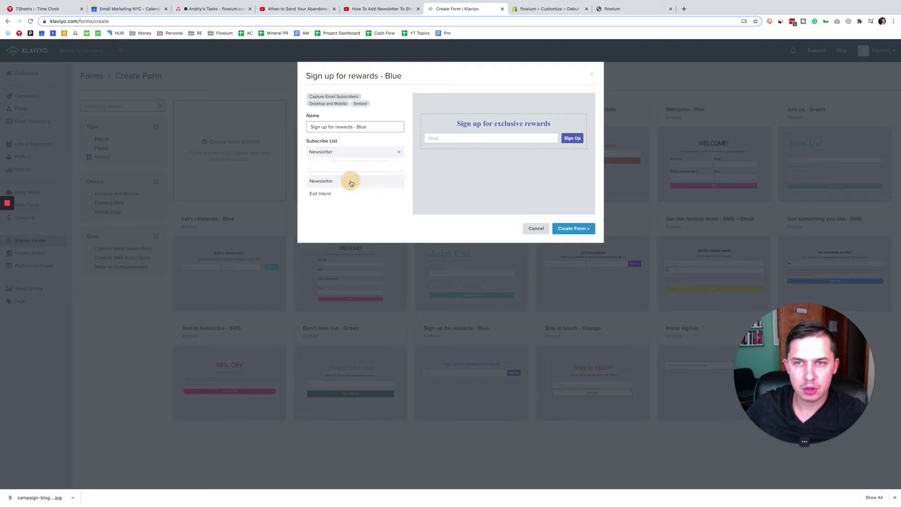
left_click(574, 228)
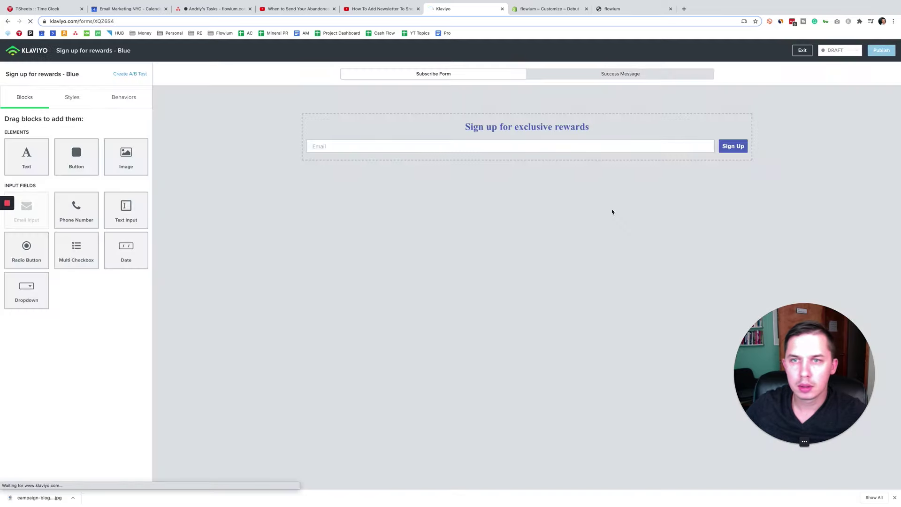
Step: Copy the form's embed code and publish 'Sign up for rewards - Blue' live
left_click(121, 96)
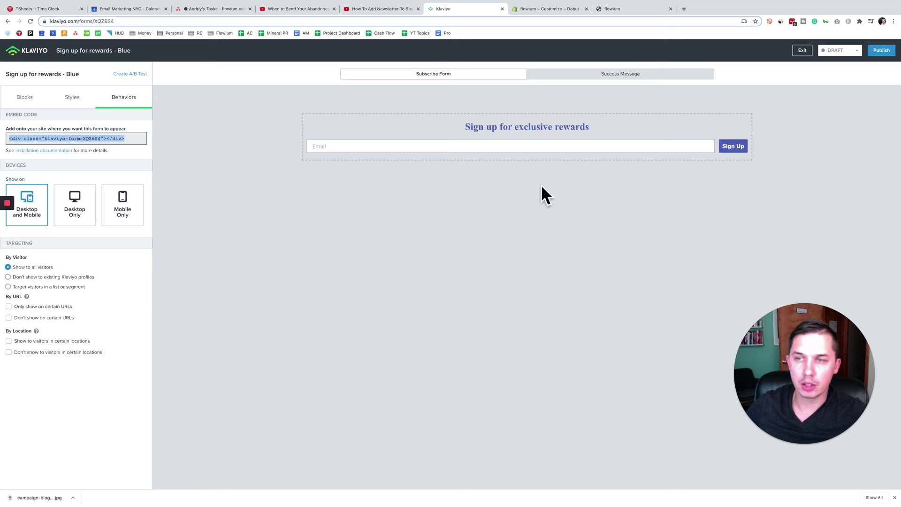
left_click(881, 51)
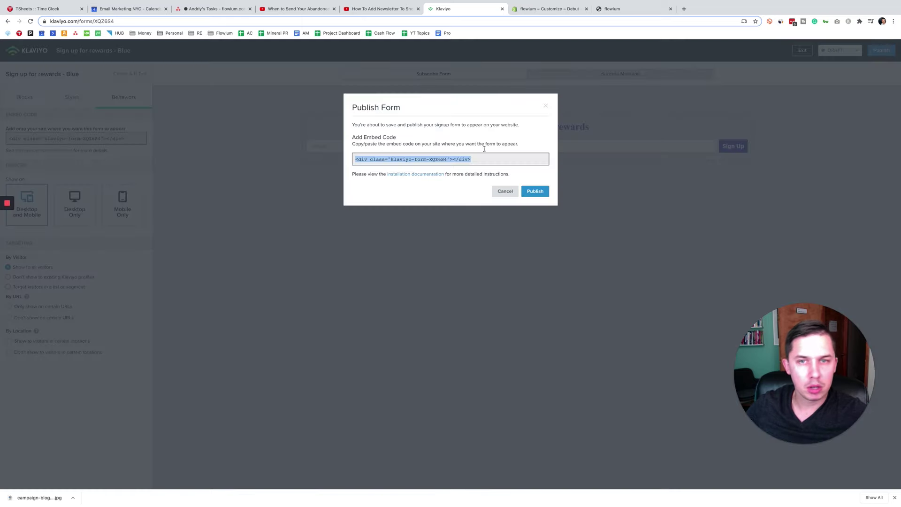
right_click(397, 160)
left_click(413, 180)
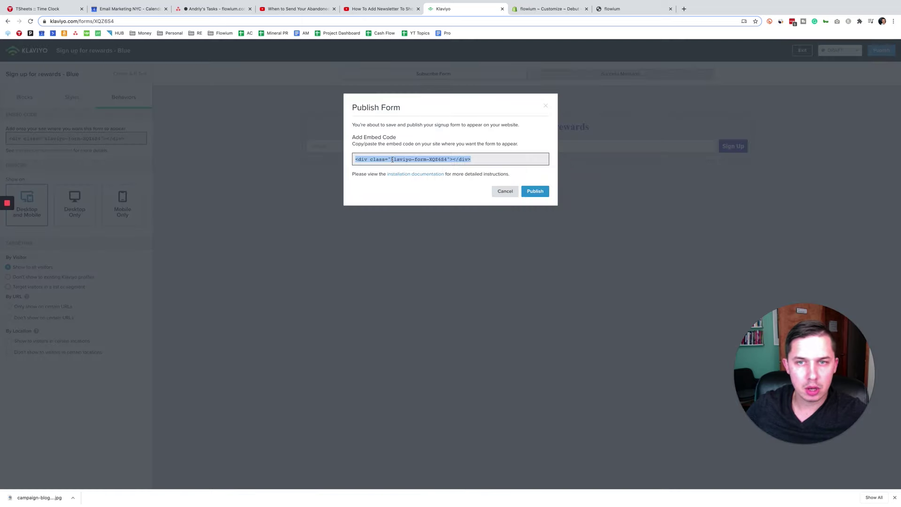
left_click(536, 194)
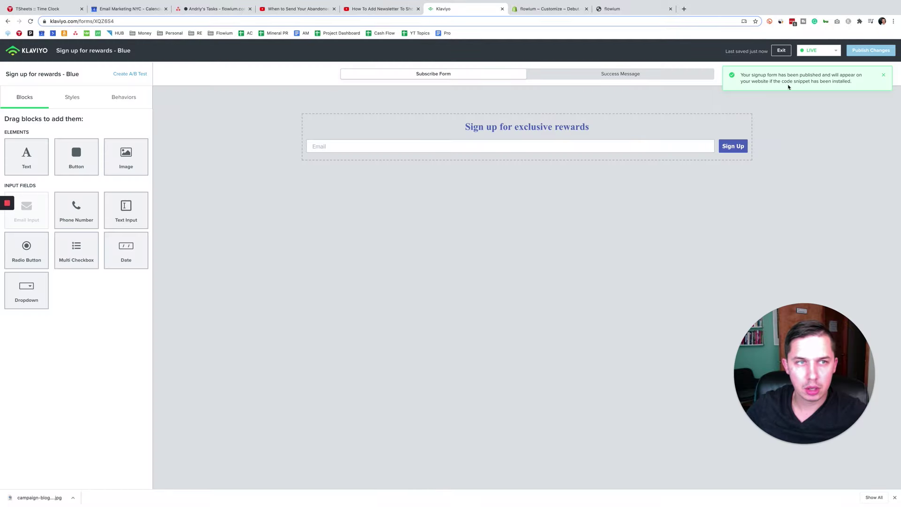
left_click_drag(853, 83, 779, 75)
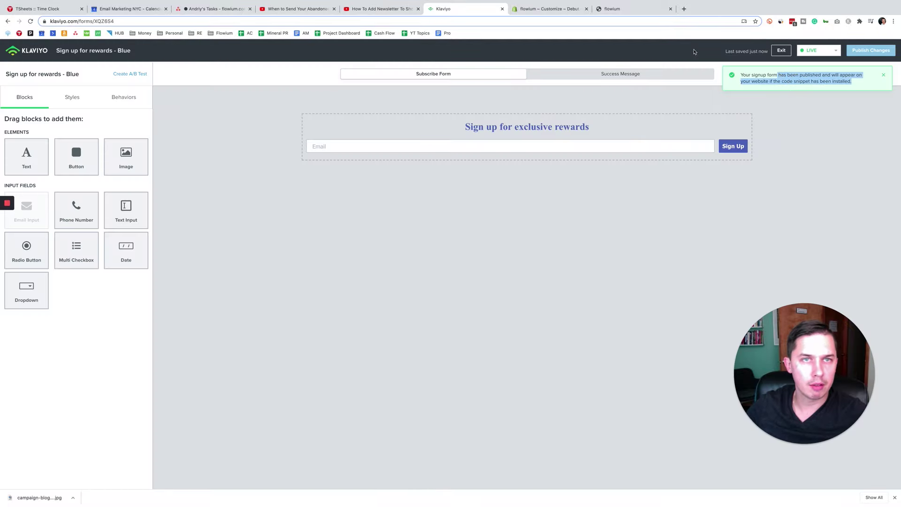
left_click(556, 10)
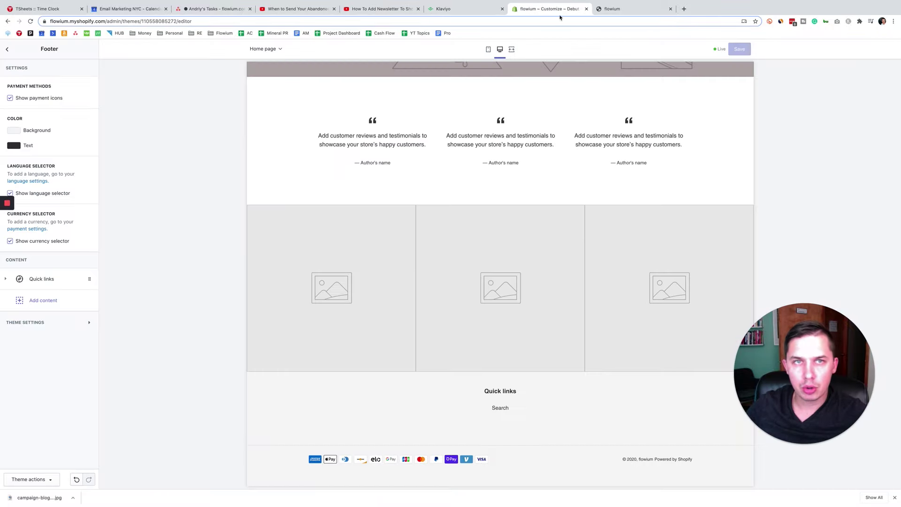
Step: Exit the theme editor, open the Debut theme code, and filter files by 'footer'
left_click(5, 50)
left_click(8, 50)
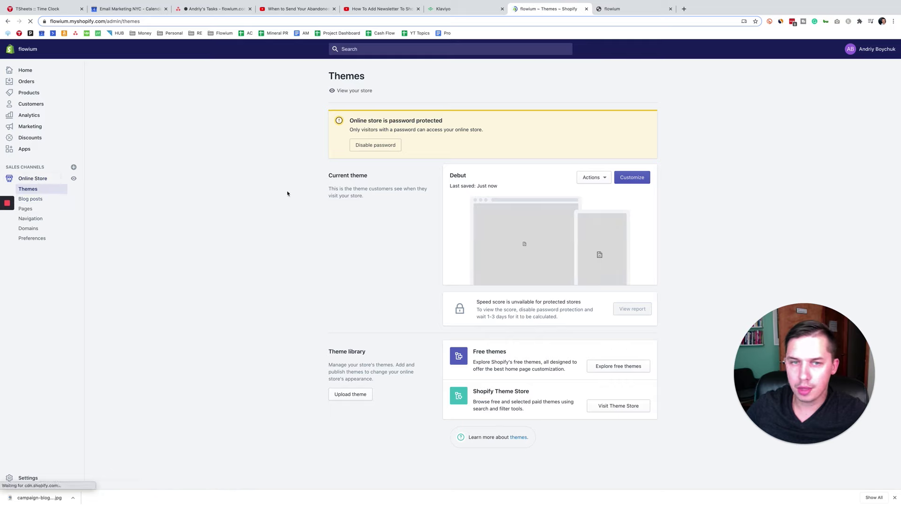
left_click(592, 177)
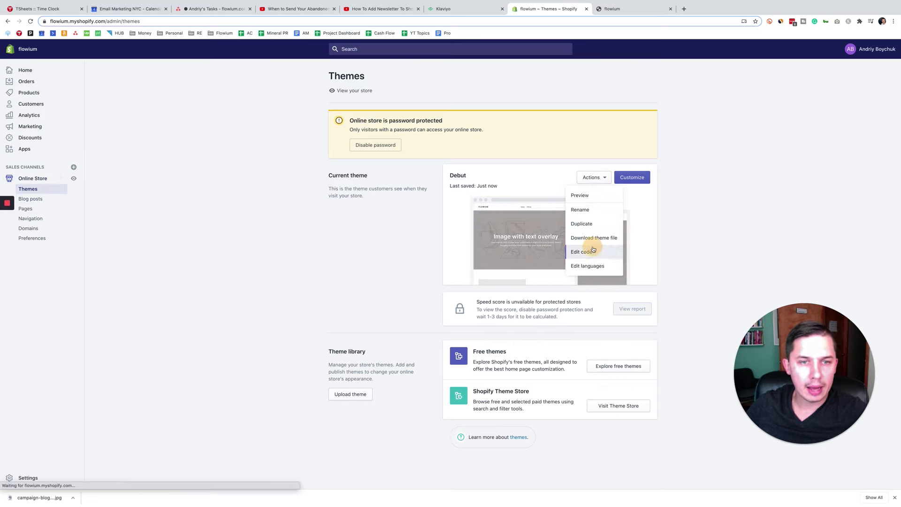
left_click(588, 251)
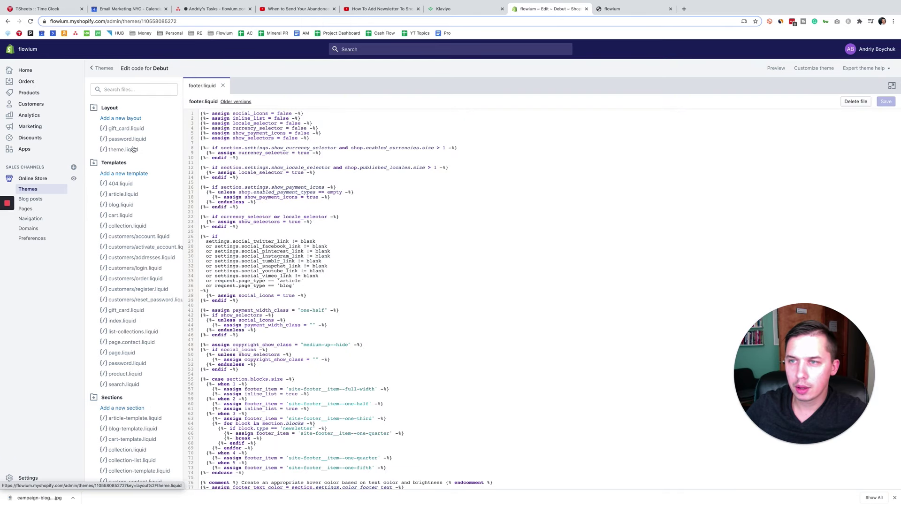
left_click(133, 89)
type("footer")
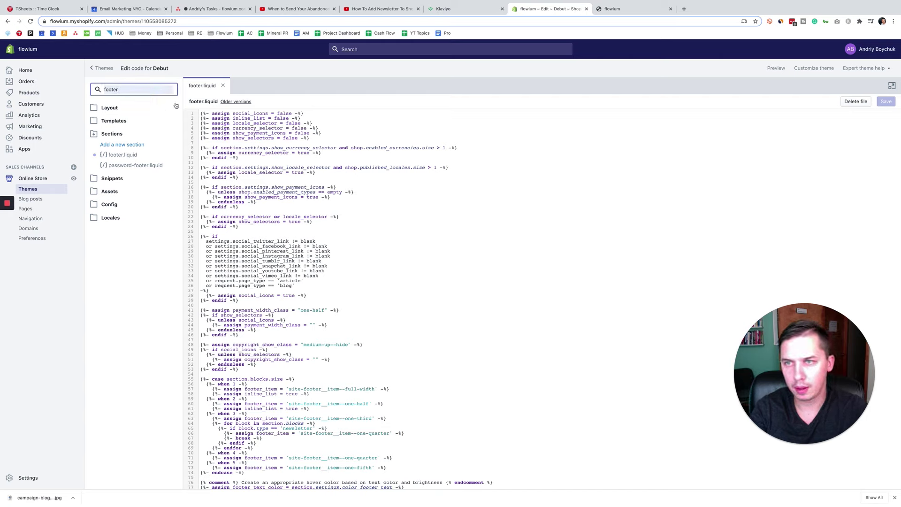
Step: Search footer.liquid for 'site-footer__hr' and select the footer divider <hr> line
left_click_drag(190, 102, 212, 102)
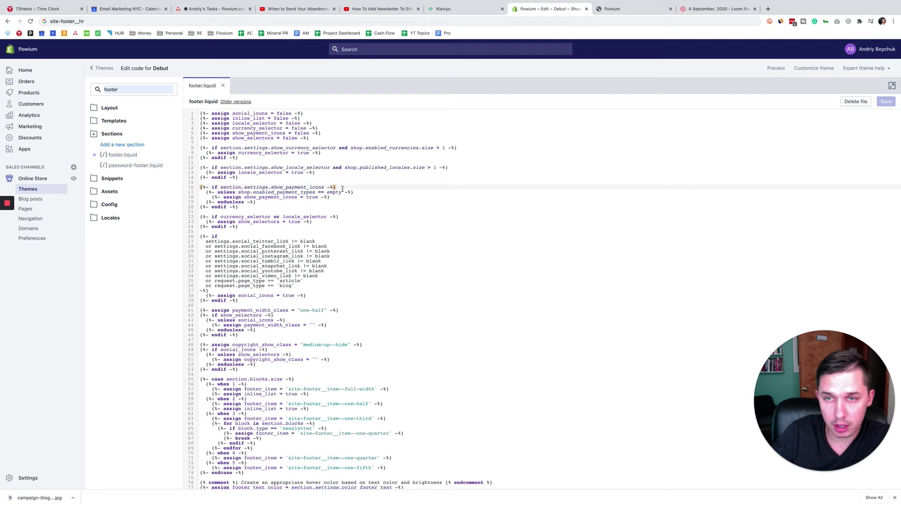
left_click(353, 226)
left_click(339, 192)
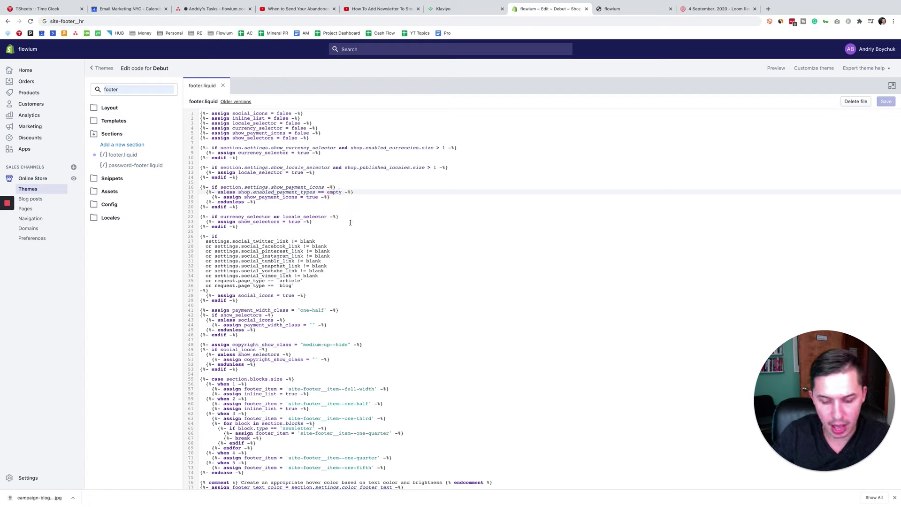
key("ctrl+f")
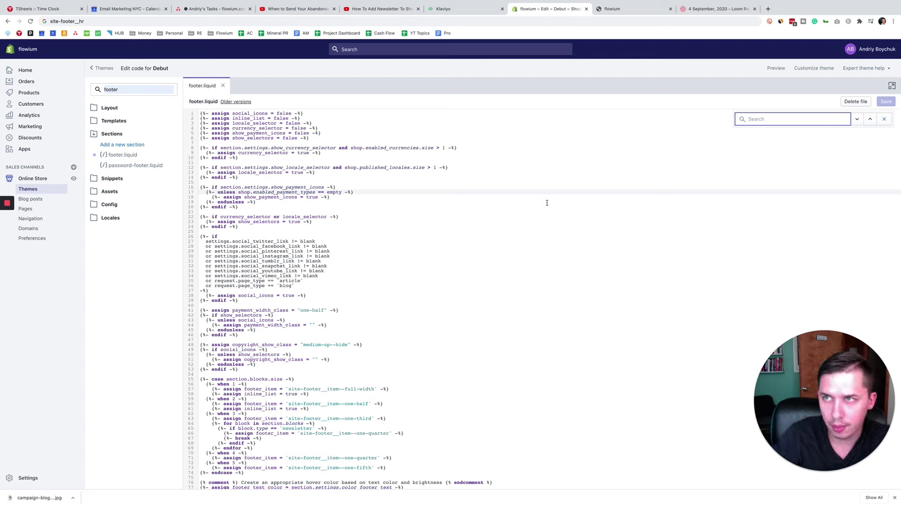
key("Return")
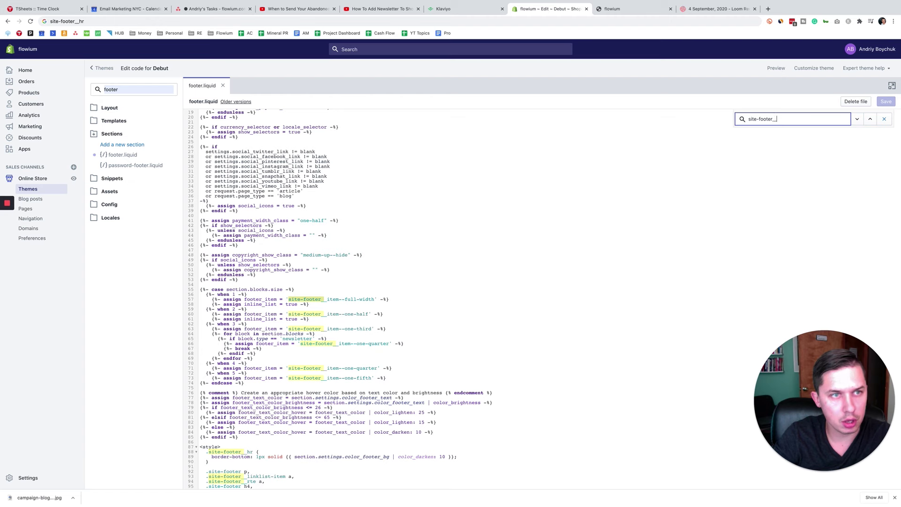
type("r")
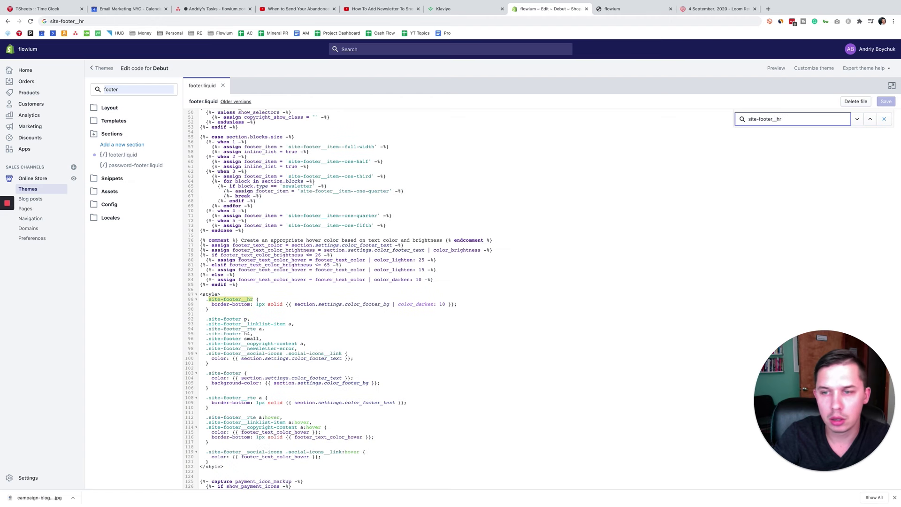
scroll(247, 304, "up", 1)
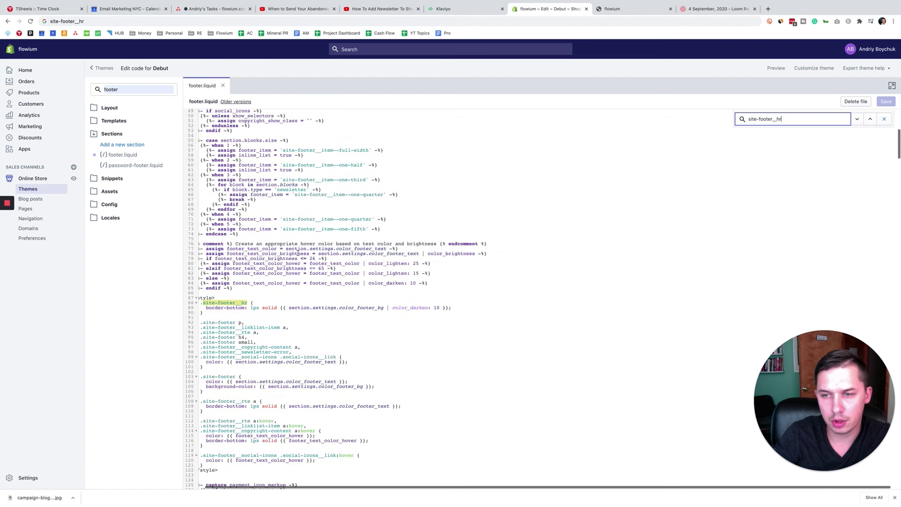
left_click(857, 122)
left_click_drag(283, 299, 195, 307)
Step: Copy the signup form's embed code from Klaviyo's Behaviors panel
left_click(450, 9)
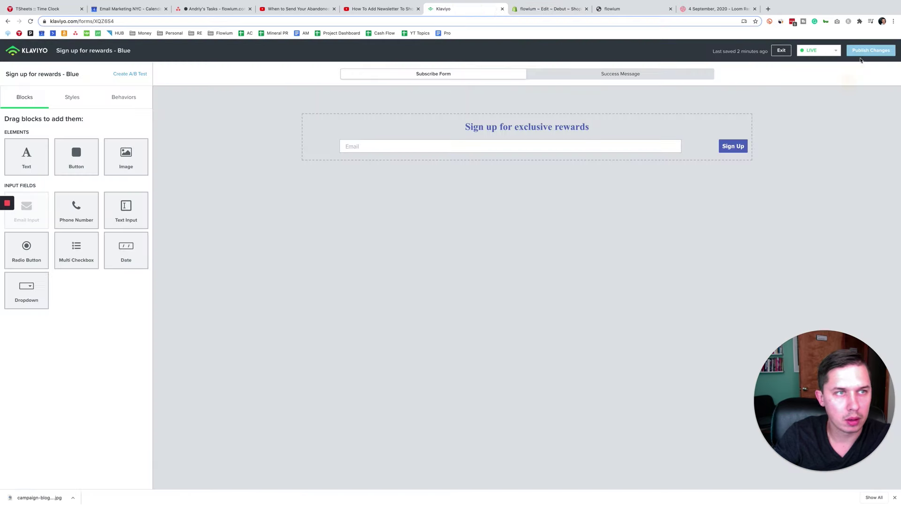
left_click(831, 51)
left_click(765, 75)
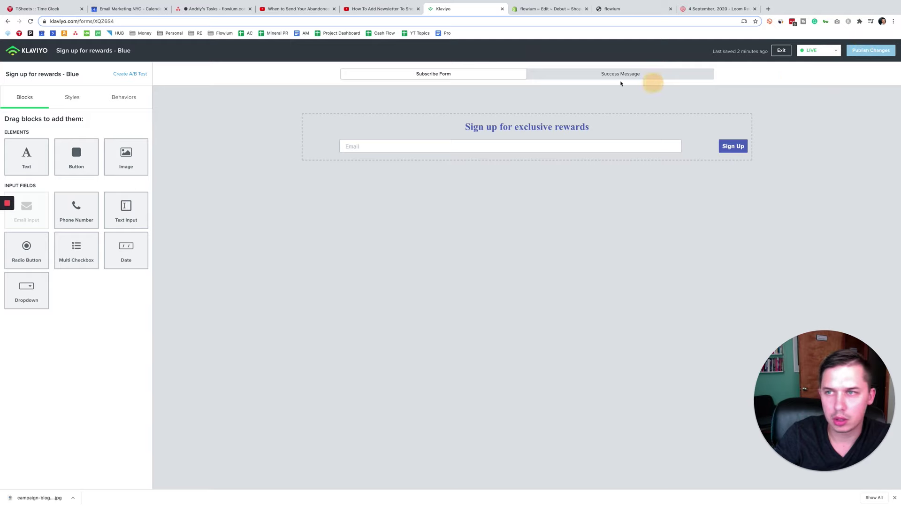
left_click(124, 102)
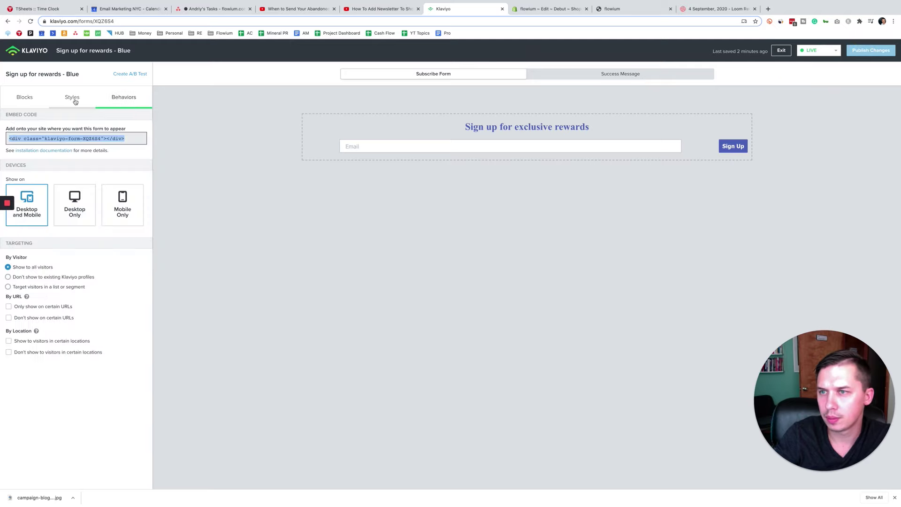
right_click(82, 137)
left_click(96, 149)
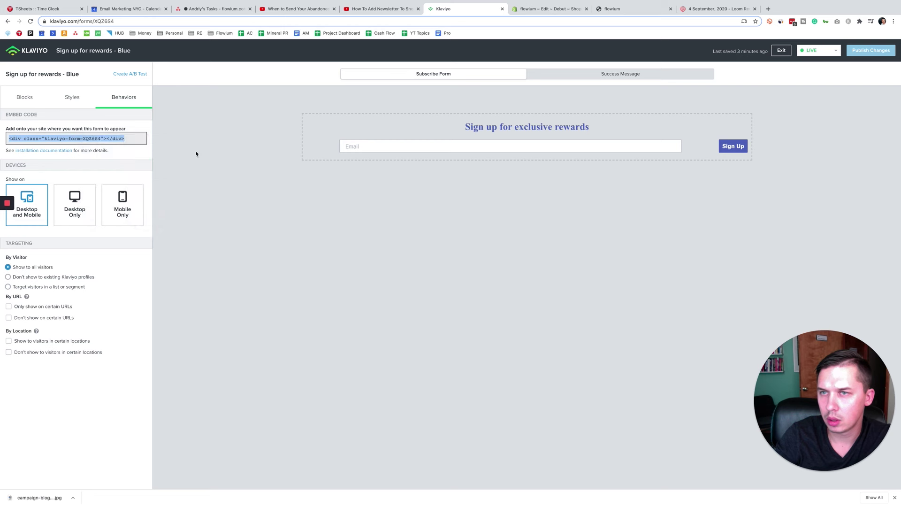
Step: Paste the embed code into footer.liquid on empty line 234, above the footer divider
left_click(538, 11)
left_click(300, 287)
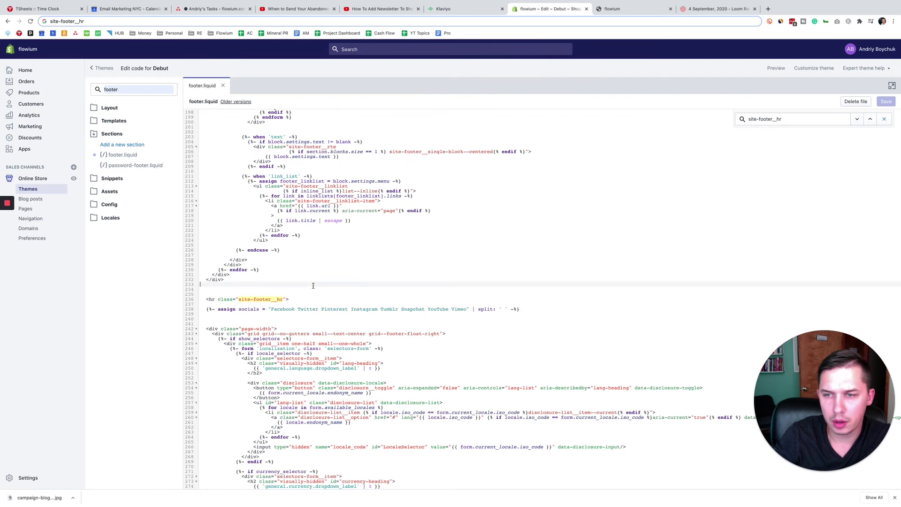
key("super+v")
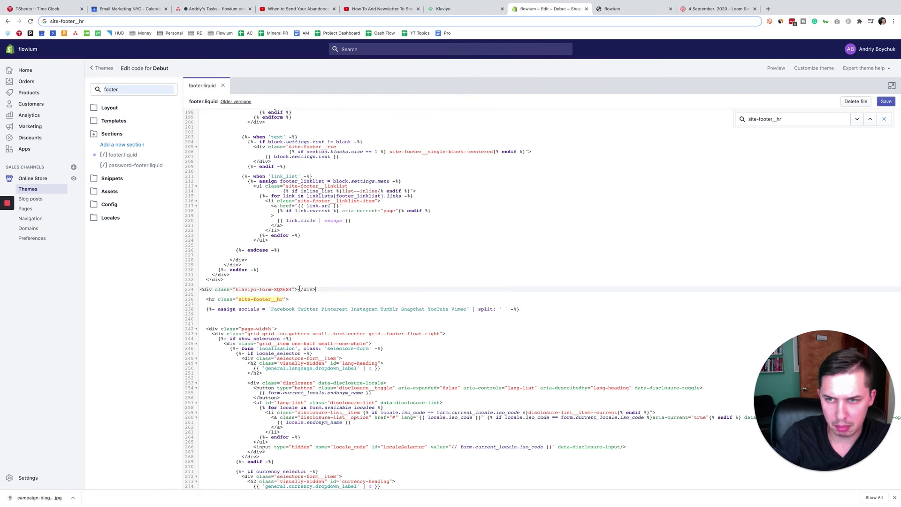
Step: Save footer.liquid and reload the store preview to check the 'Sign up for exclusive rewards' footer form
left_click(885, 101)
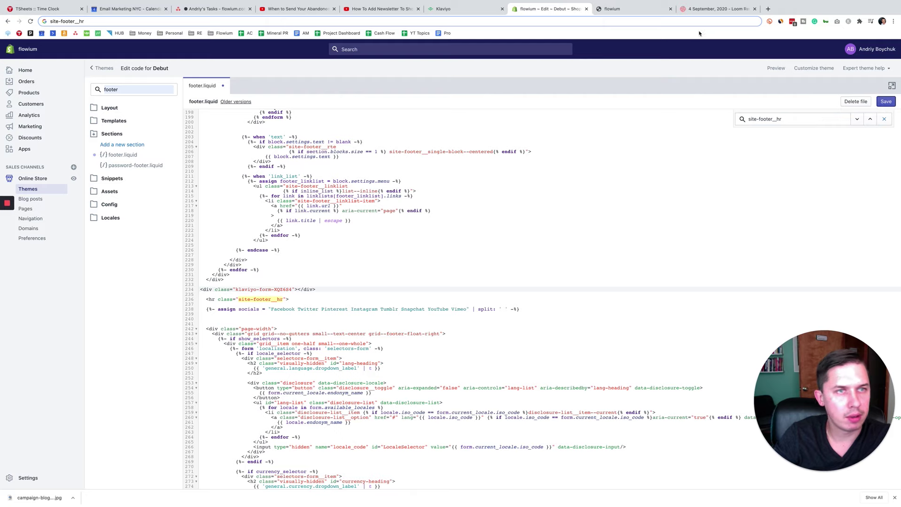
left_click(629, 9)
left_click(31, 21)
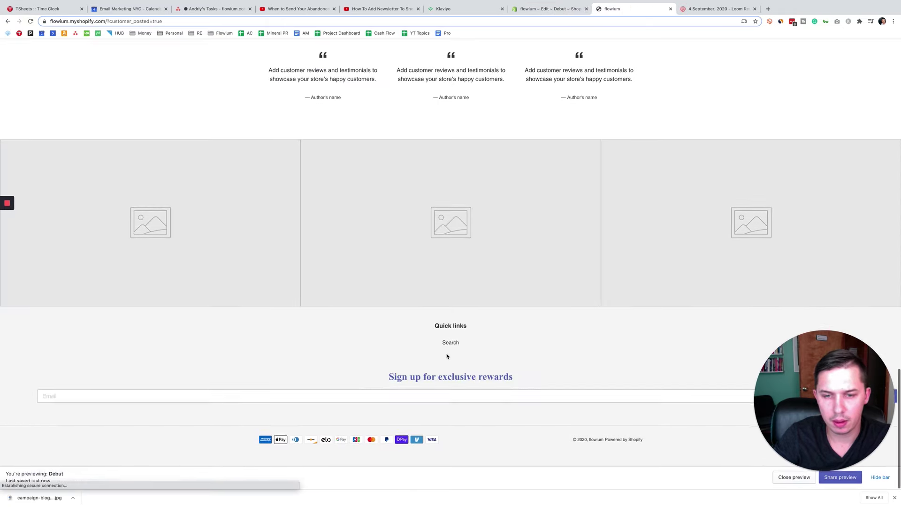
left_click_drag(373, 388, 483, 424)
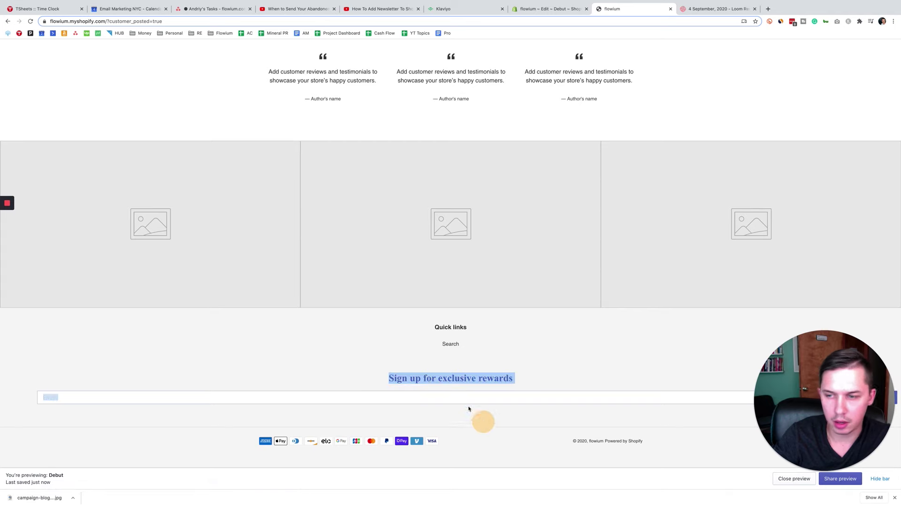
left_click(373, 309)
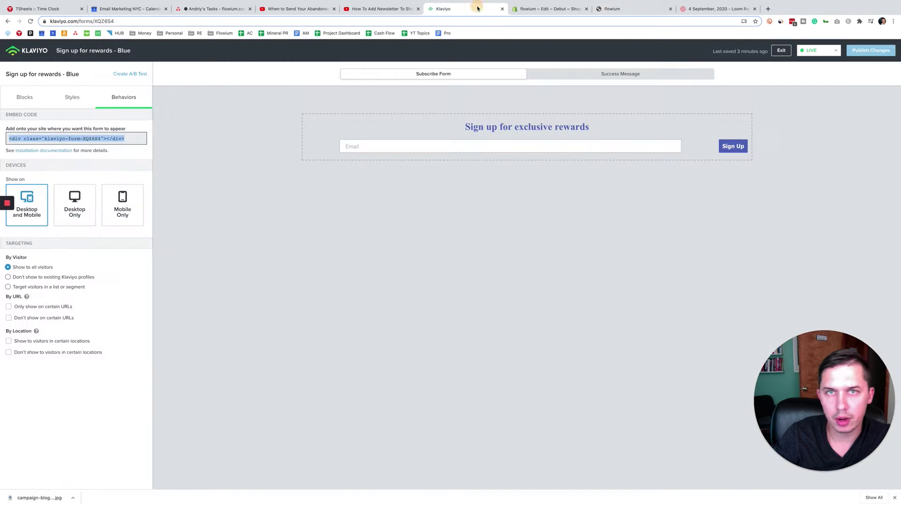
Step: Add a text block above the Email field in the Klaviyo form and centre its text
left_click(477, 8)
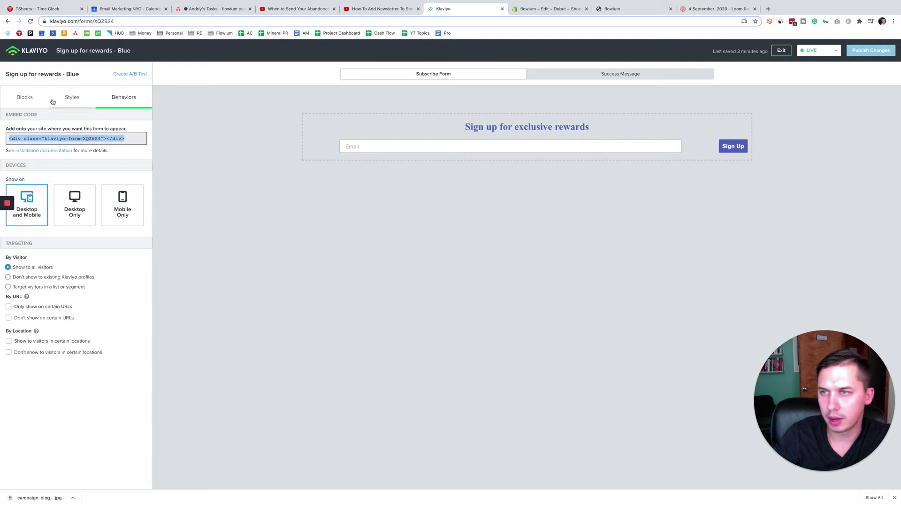
left_click(28, 99)
left_click_drag(27, 154, 486, 136)
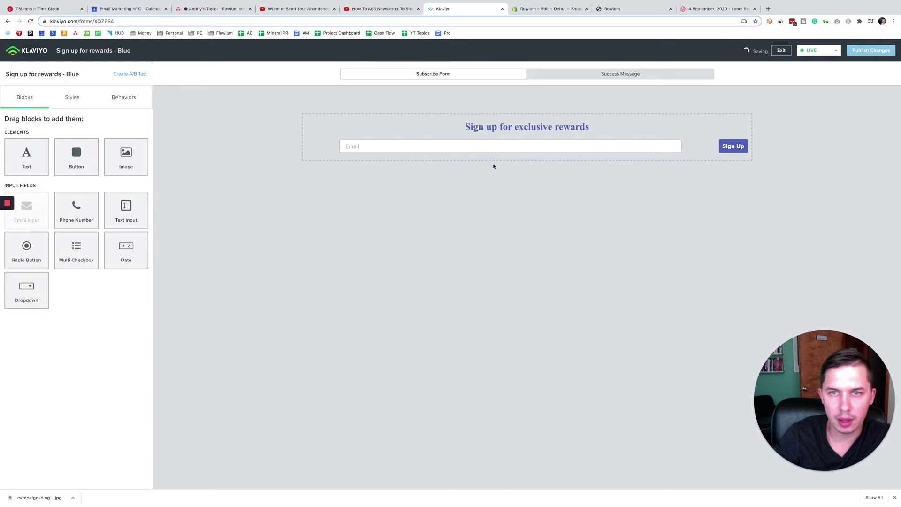
triple_click(101, 120)
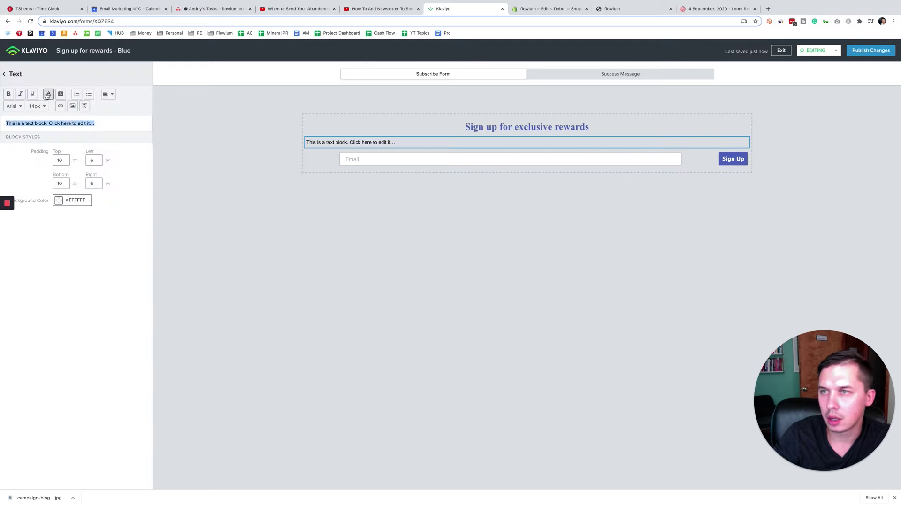
left_click(108, 94)
left_click(112, 118)
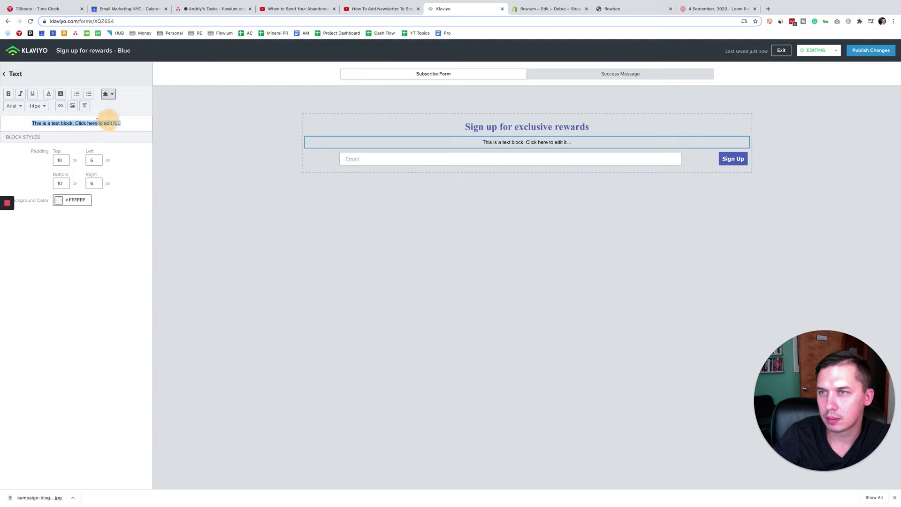
Step: Replace the text block's content with 'Demo Demo Demo'
triple_click(89, 121)
type("Dem")
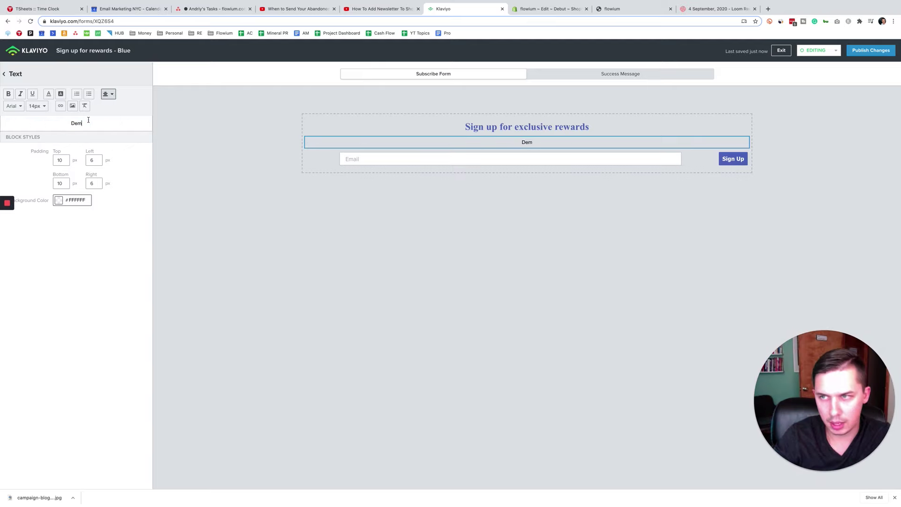
type("o Demo Demo")
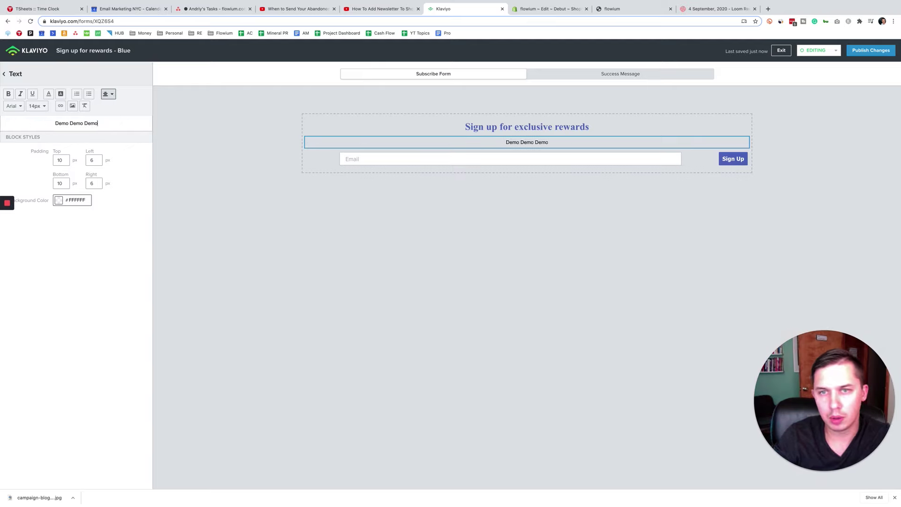
left_click(382, 162)
left_click(369, 120)
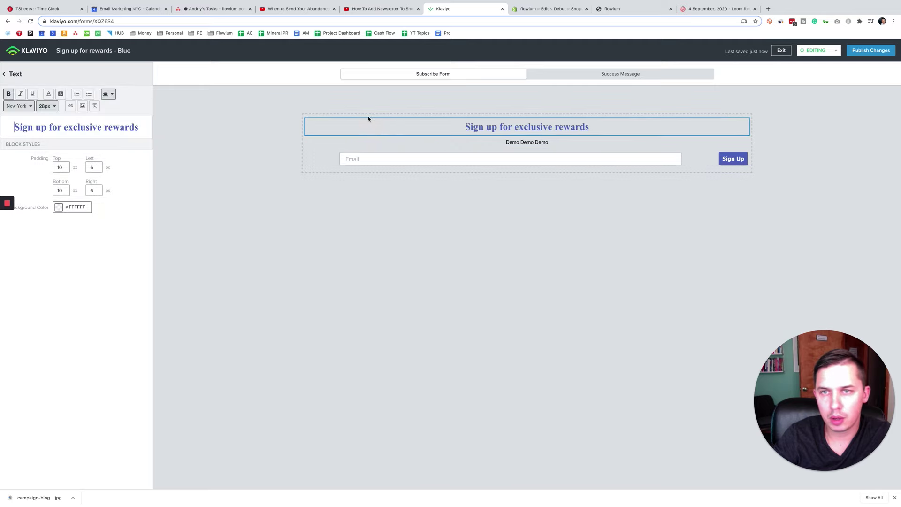
Step: Set the Email field's left padding to 300
left_click(357, 160)
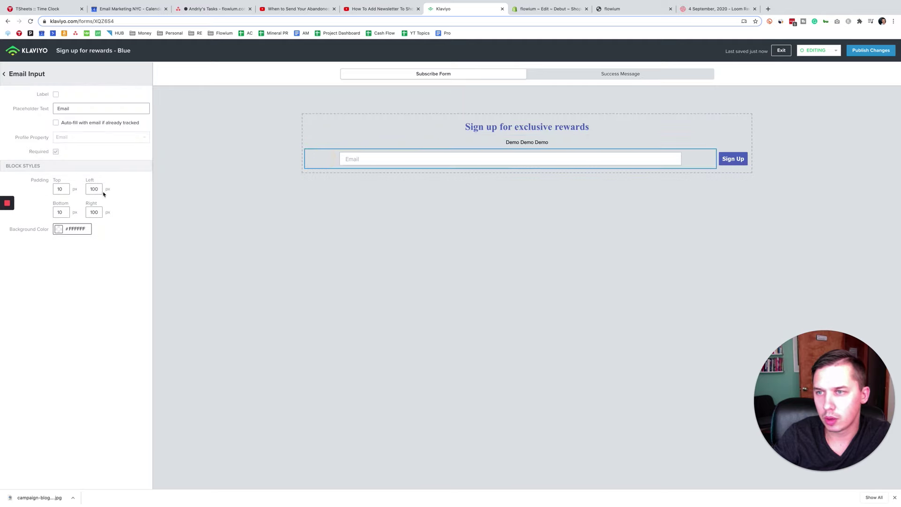
left_click(60, 189)
key("Tab")
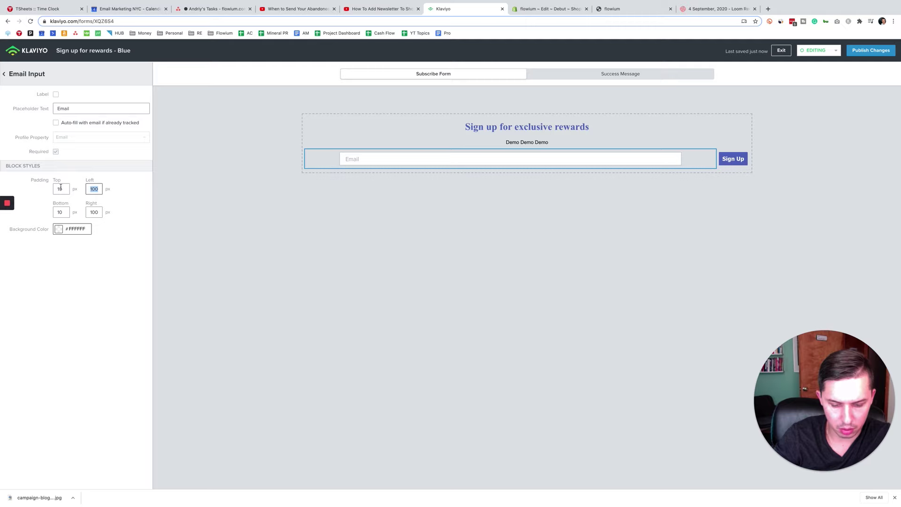
type("300300")
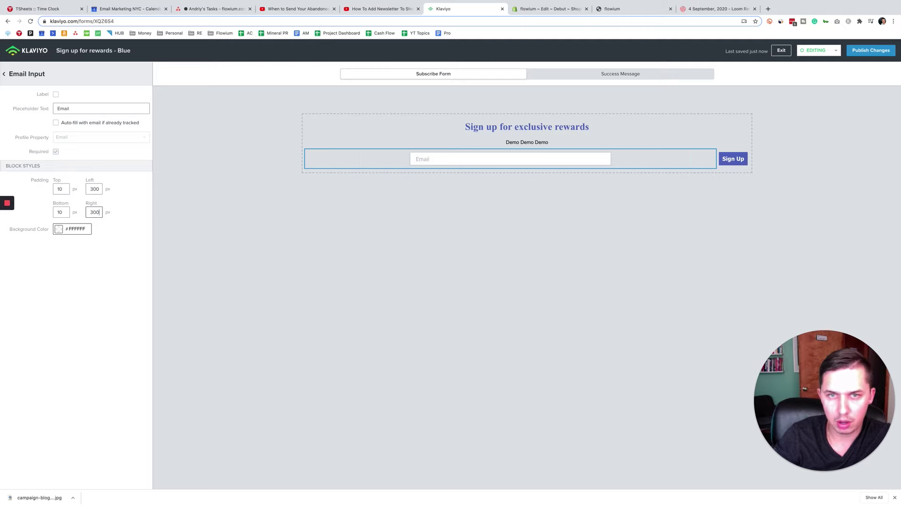
Step: Move the Sign Up button onto its own row, then back beside the Email field
left_click(727, 158)
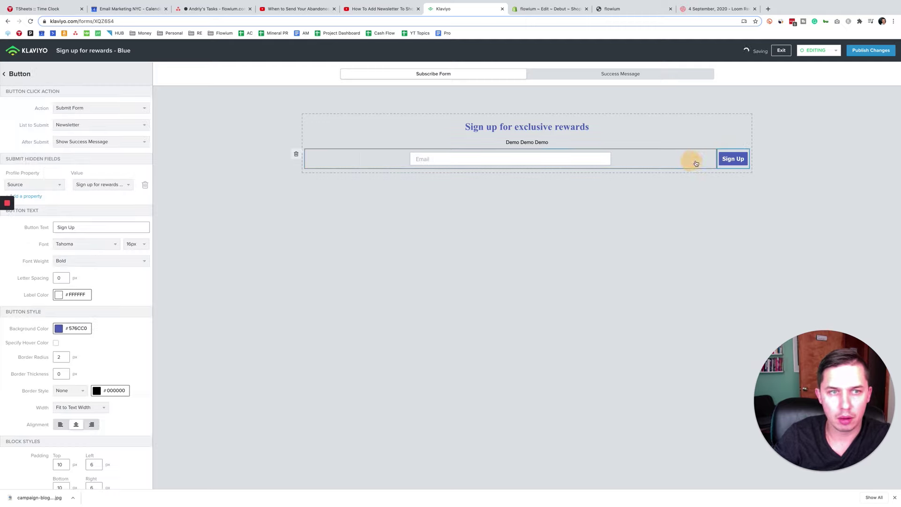
left_click(358, 163)
left_click_drag(752, 165, 549, 168)
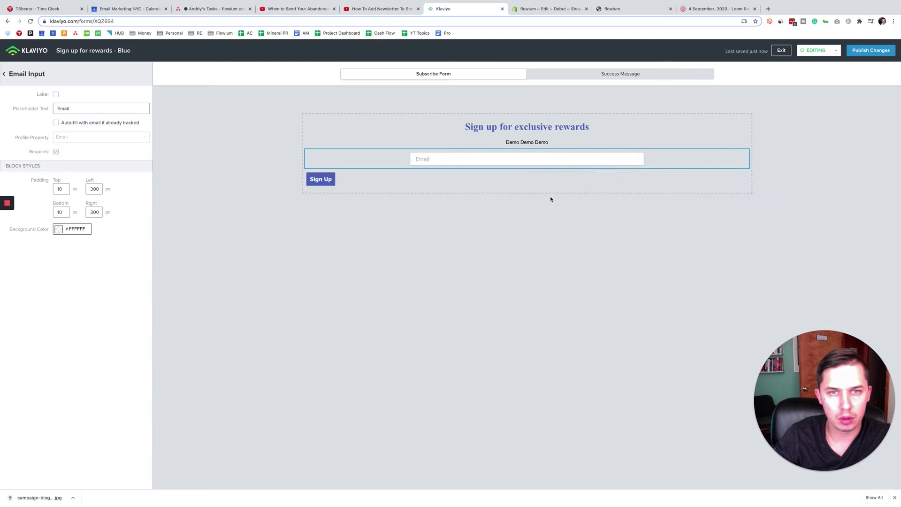
left_click(328, 180)
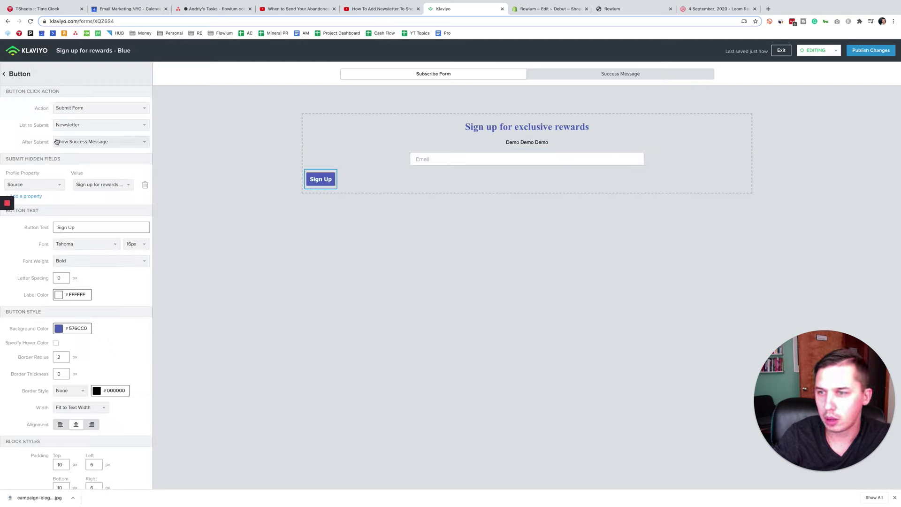
scroll(96, 361, "down", 1)
left_click(76, 397)
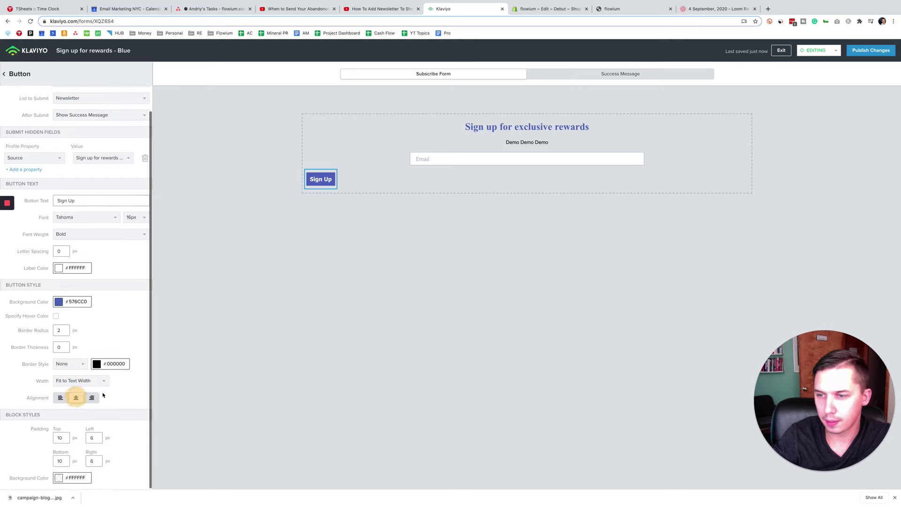
left_click(113, 388)
scroll(112, 335, "up", 1)
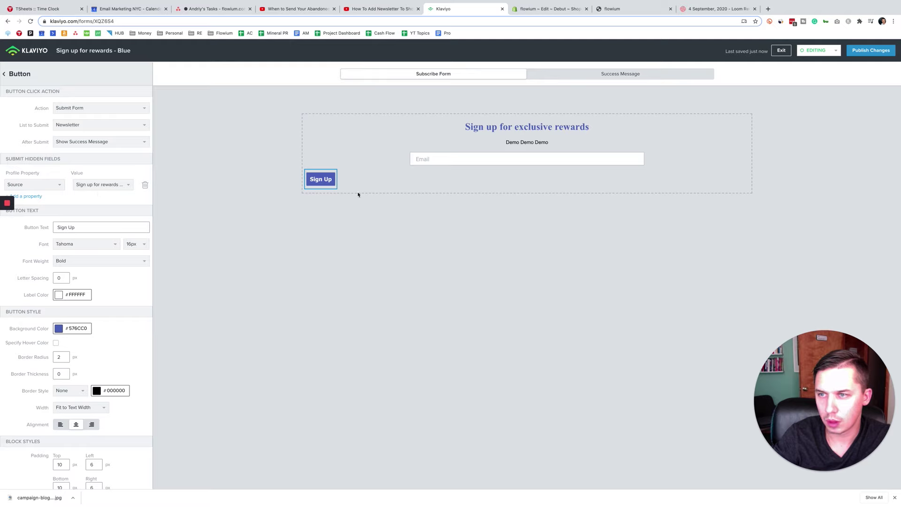
left_click_drag(331, 179, 643, 162)
Step: Set the Email field's right padding to 0 and publish the form changes
left_click(589, 160)
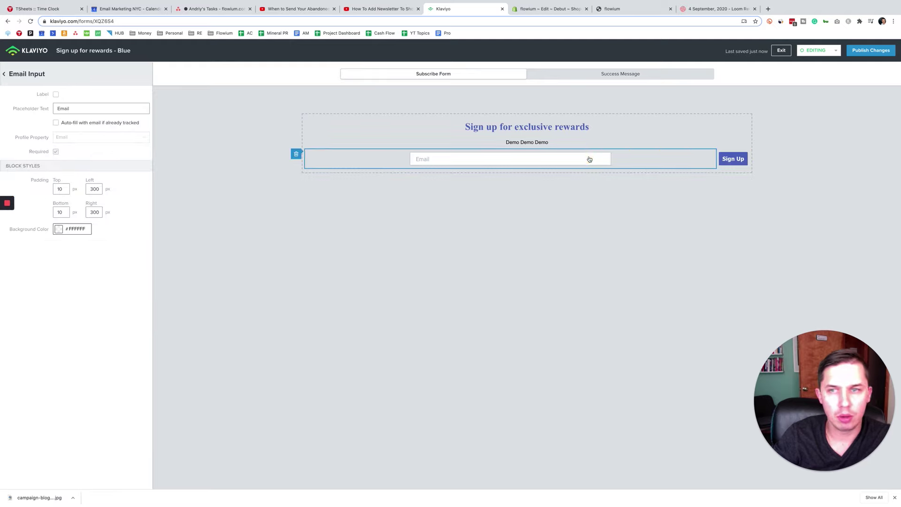
double_click(99, 212)
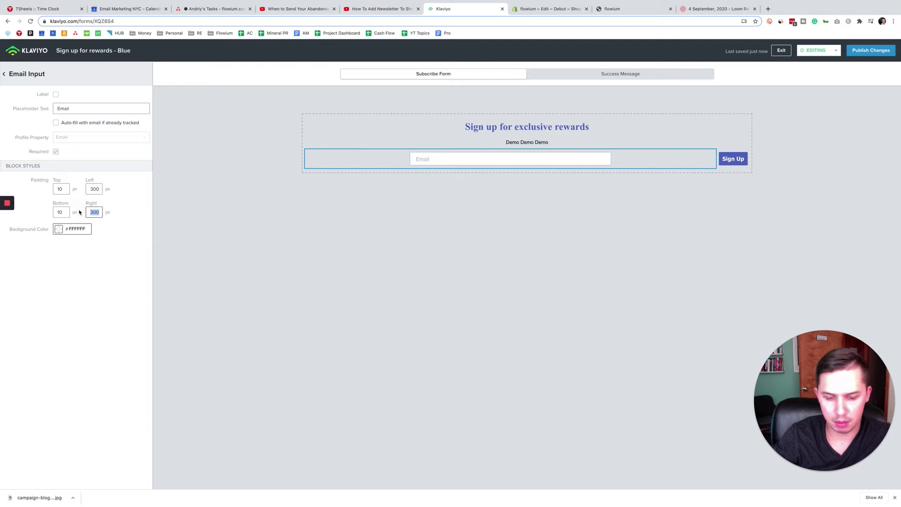
type("0")
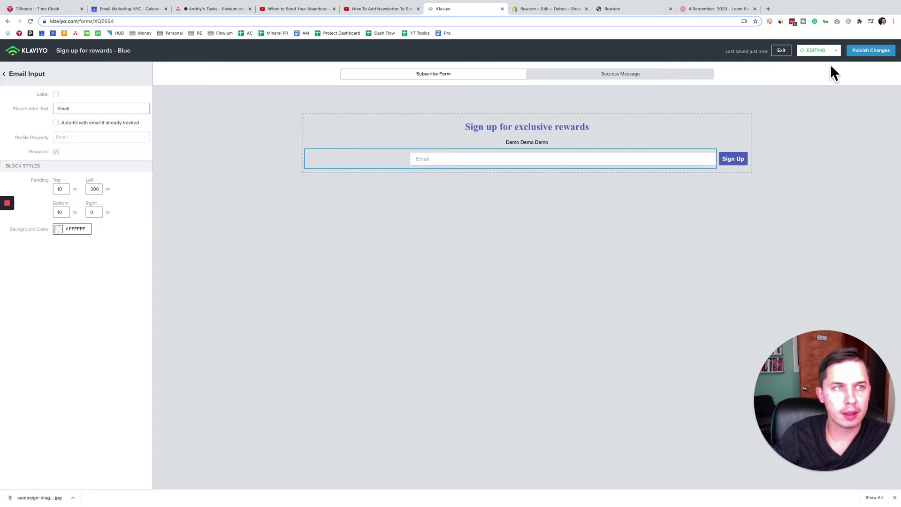
left_click(868, 50)
Step: Reload the flowium storefront and check the footer form for the 'Demo Demo Demo' line
left_click(619, 9)
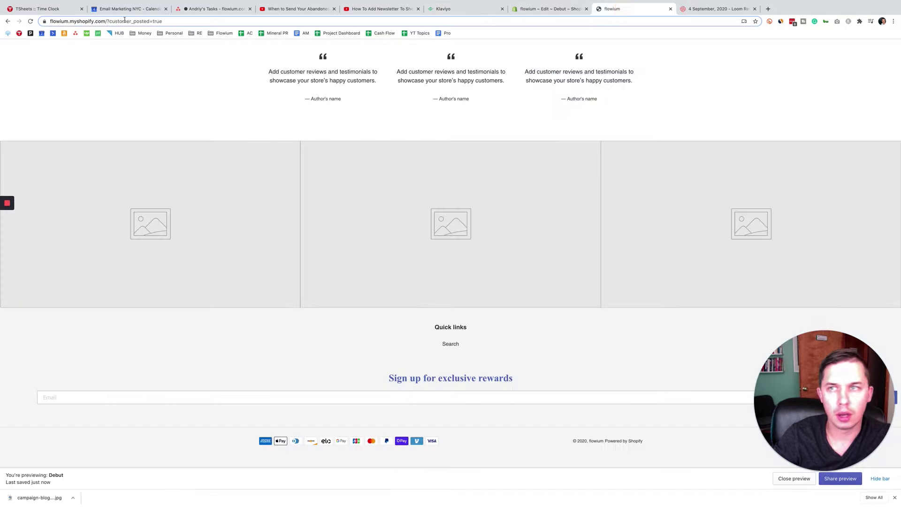
left_click(31, 21)
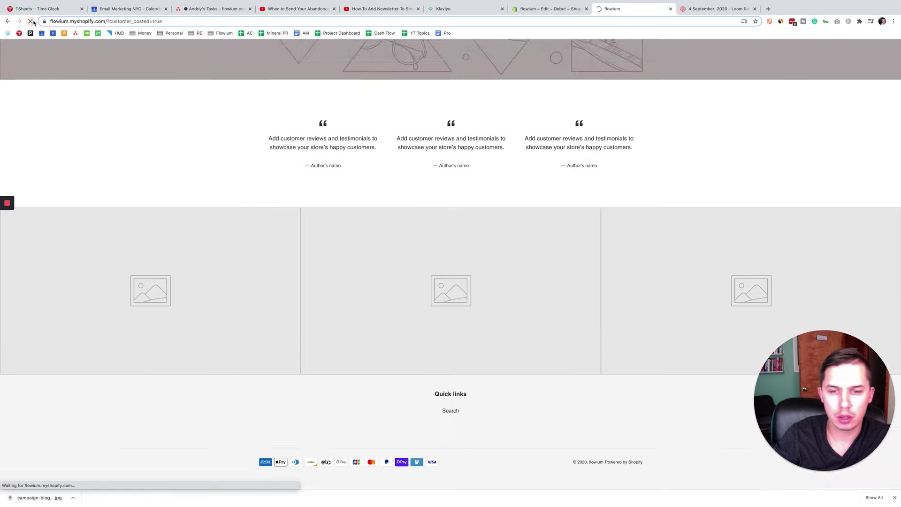
scroll(472, 385, "down", 2)
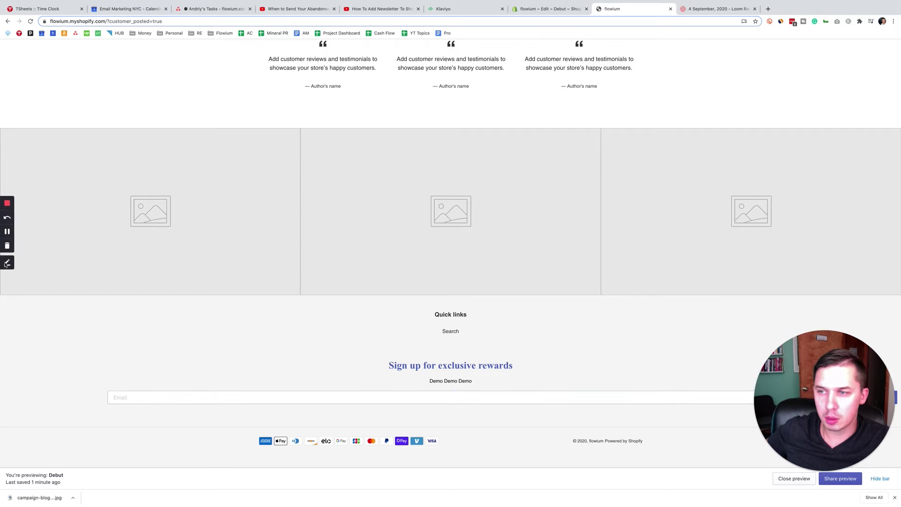
left_click(3, 257)
mouse_move(392, 370)
left_mouse_down()
mouse_move(361, 392)
mouse_move(438, 371)
left_mouse_up()
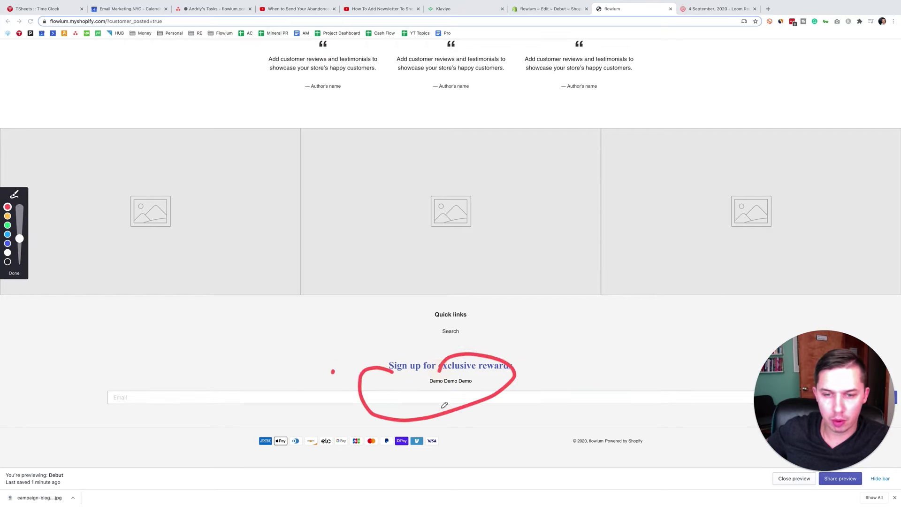
mouse_move(479, 414)
left_mouse_down()
mouse_move(508, 474)
mouse_move(516, 436)
left_mouse_up()
mouse_move(484, 350)
left_mouse_down()
mouse_move(459, 263)
mouse_move(497, 263)
left_mouse_up()
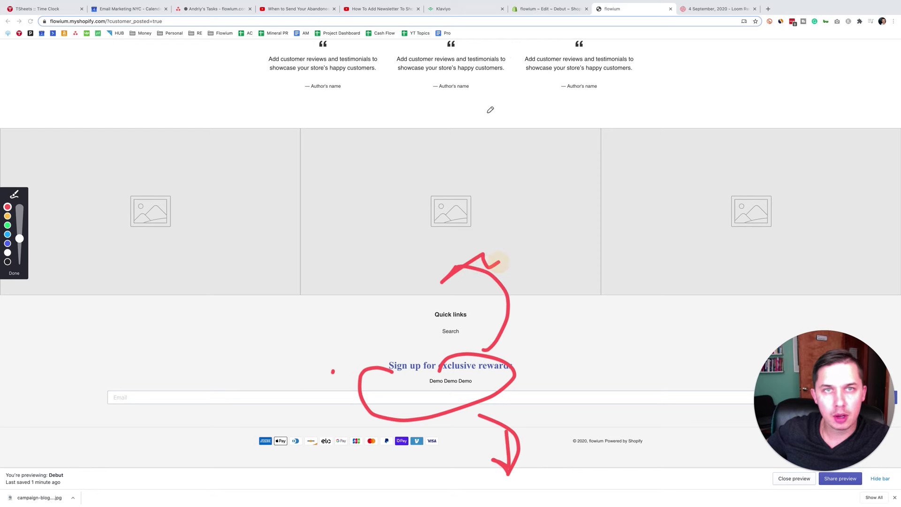
left_click(546, 9)
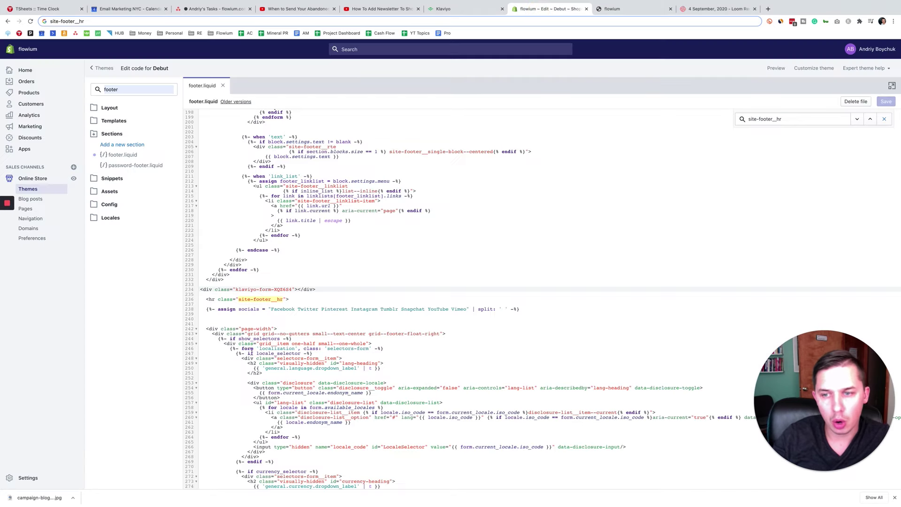
Step: Highlight the klaviyo-form embed div on line 234 of footer.liquid
left_click(323, 270)
left_click_drag(315, 289, 171, 291)
scroll(268, 247, "up", 5)
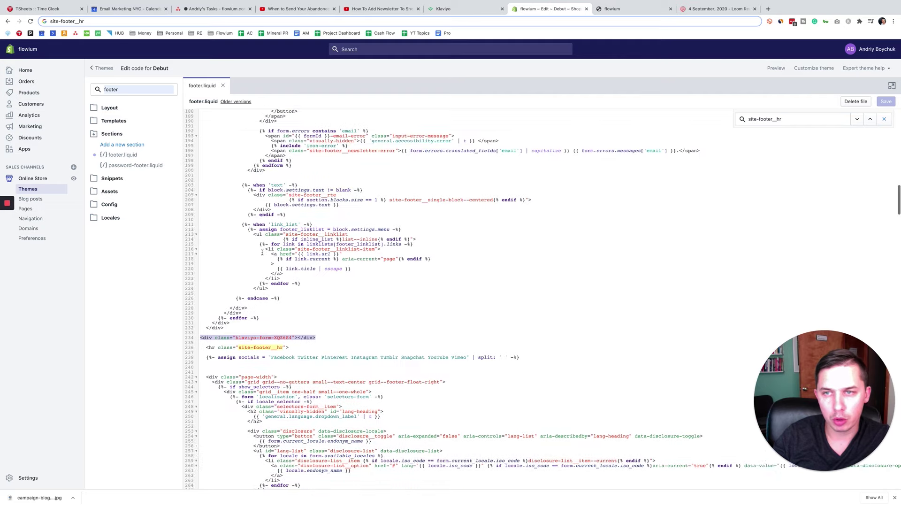
scroll(269, 244, "down", 10)
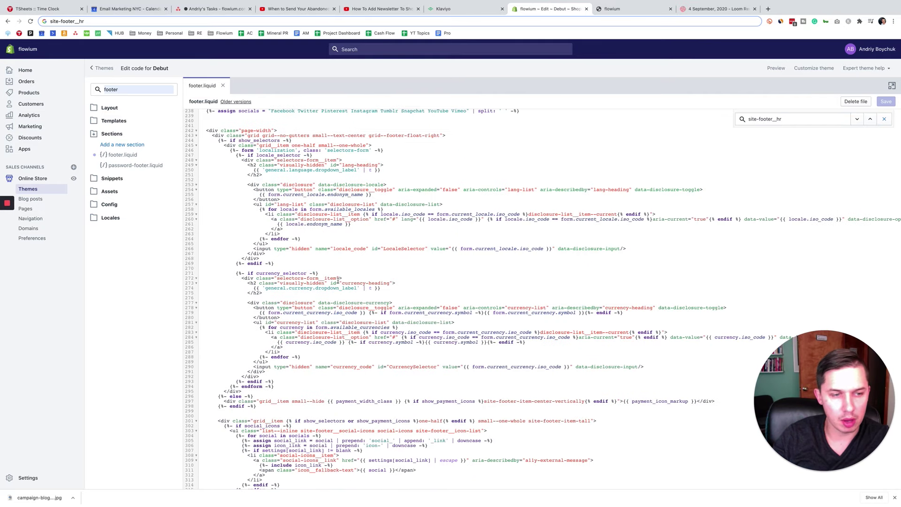
scroll(337, 281, "up", 7)
left_click_drag(324, 325, 200, 326)
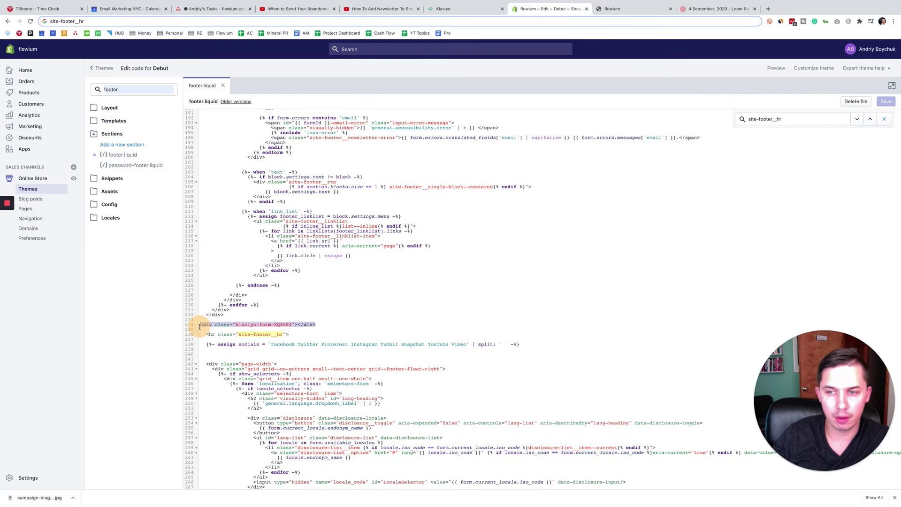
left_click(633, 13)
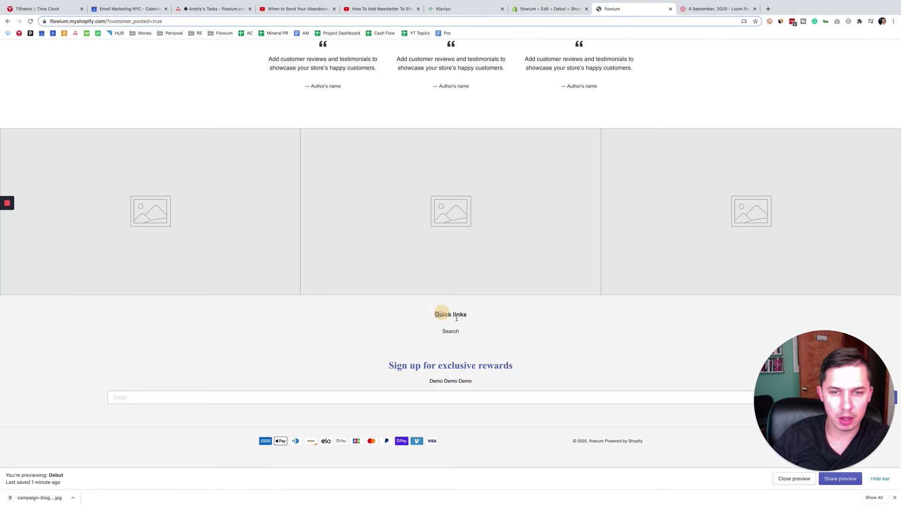
Step: Highlight the footer's Quick links section next to the 'Demo Demo Demo' signup form
left_click_drag(435, 311, 465, 337)
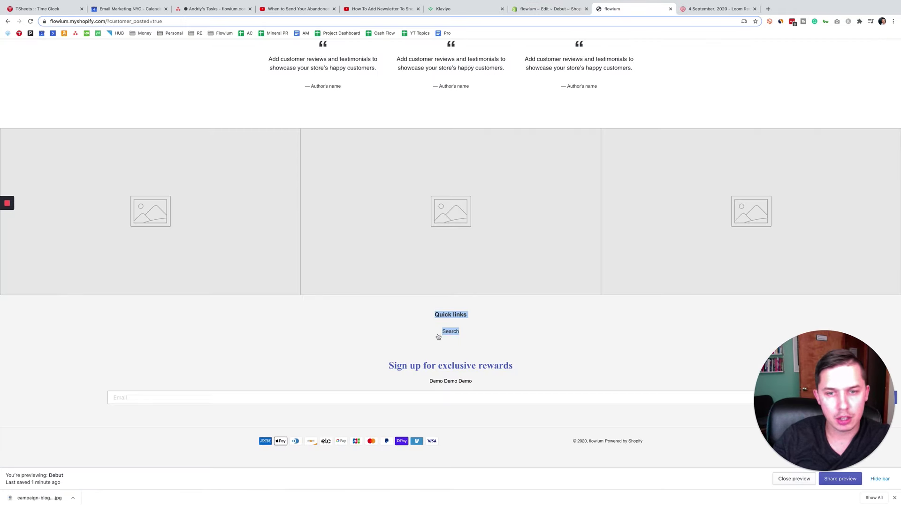